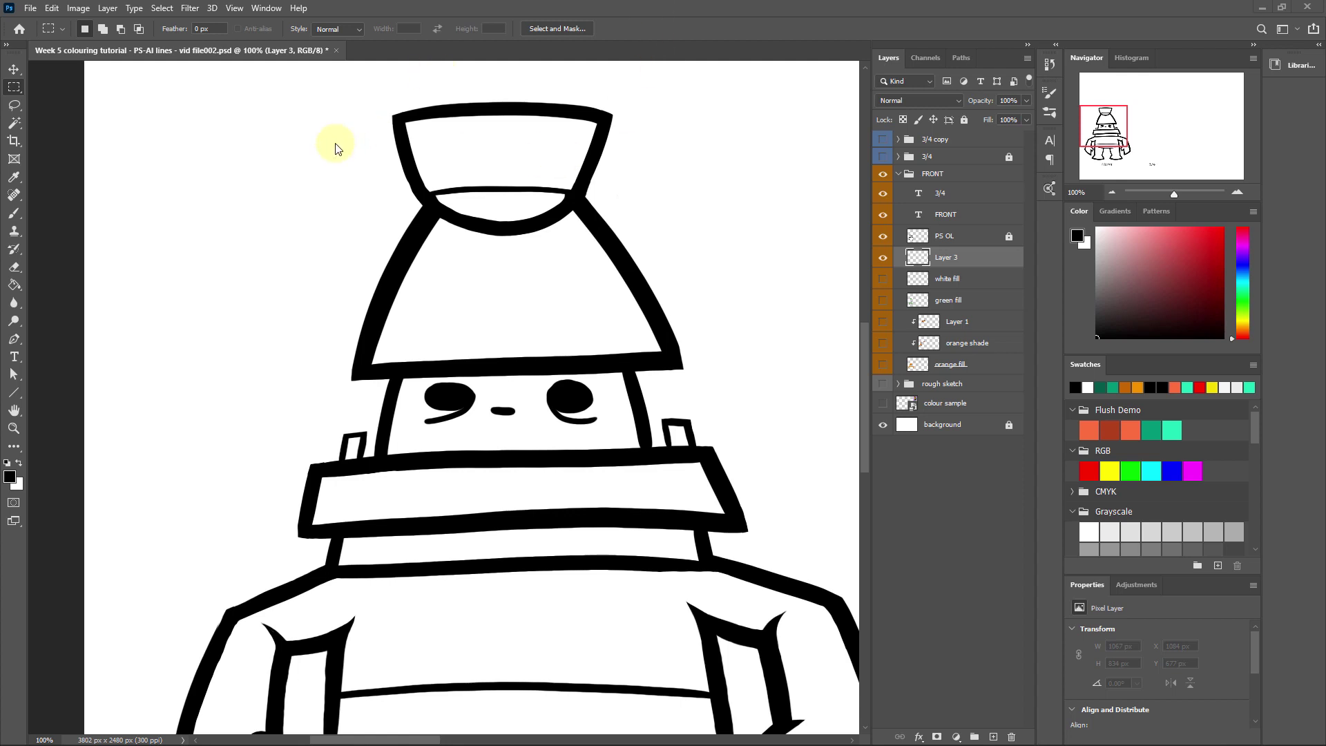
Step: Select the white top band of the robot's hat with the Magic Wand
{"action": "left_click", "coordinate": [23, 123]}
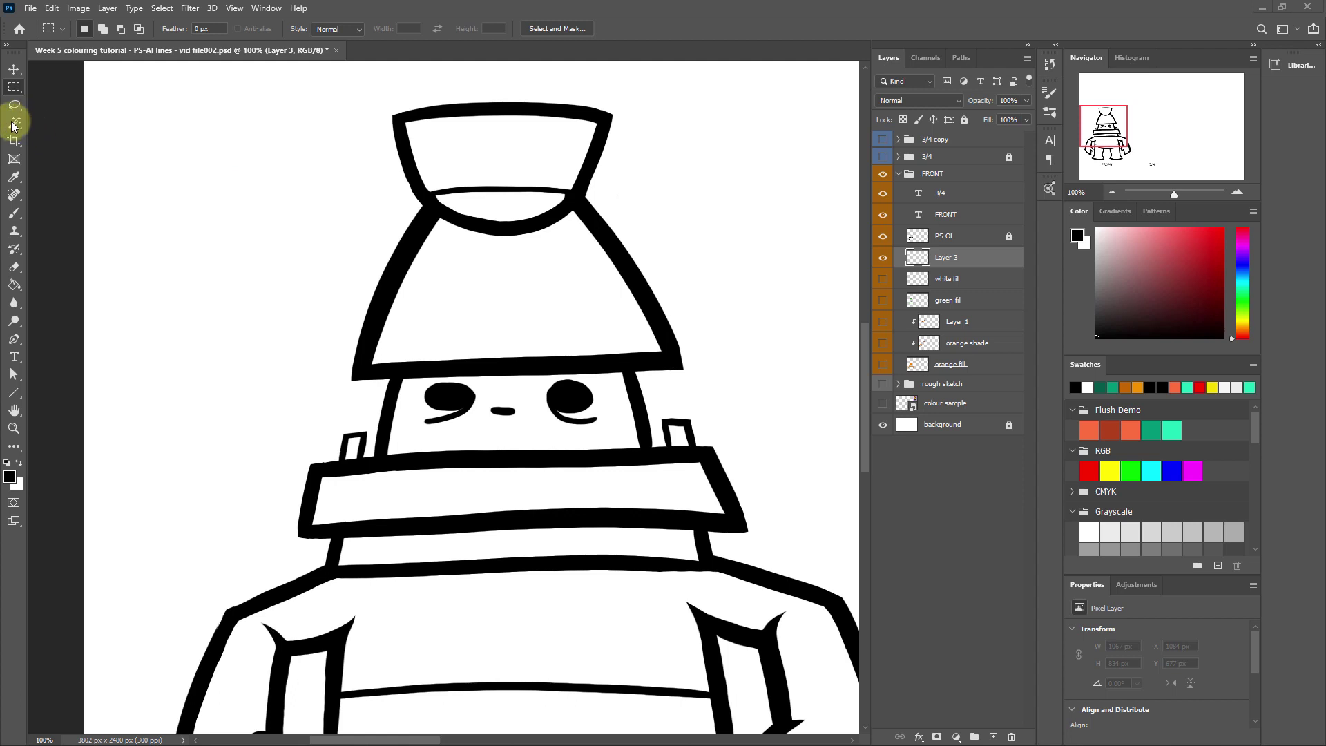
{"action": "left_click", "coordinate": [14, 123]}
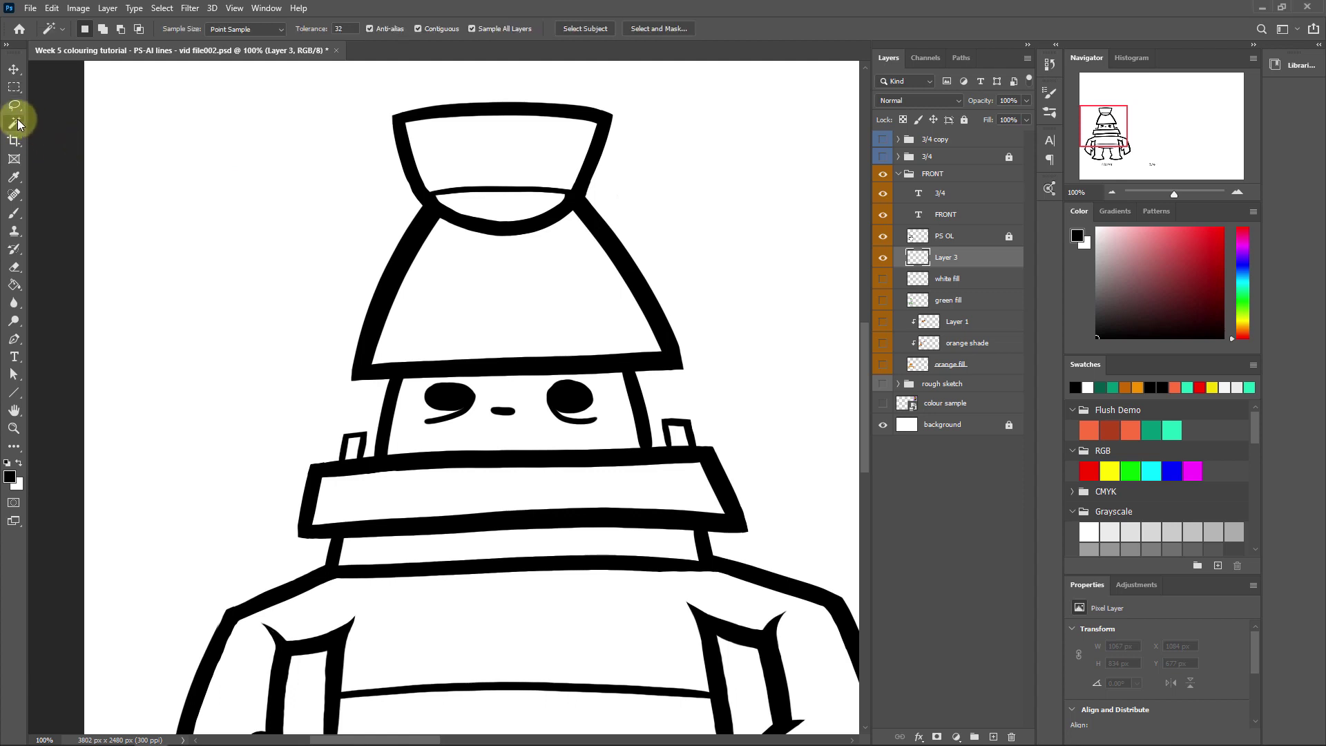
{"action": "left_click", "coordinate": [462, 146]}
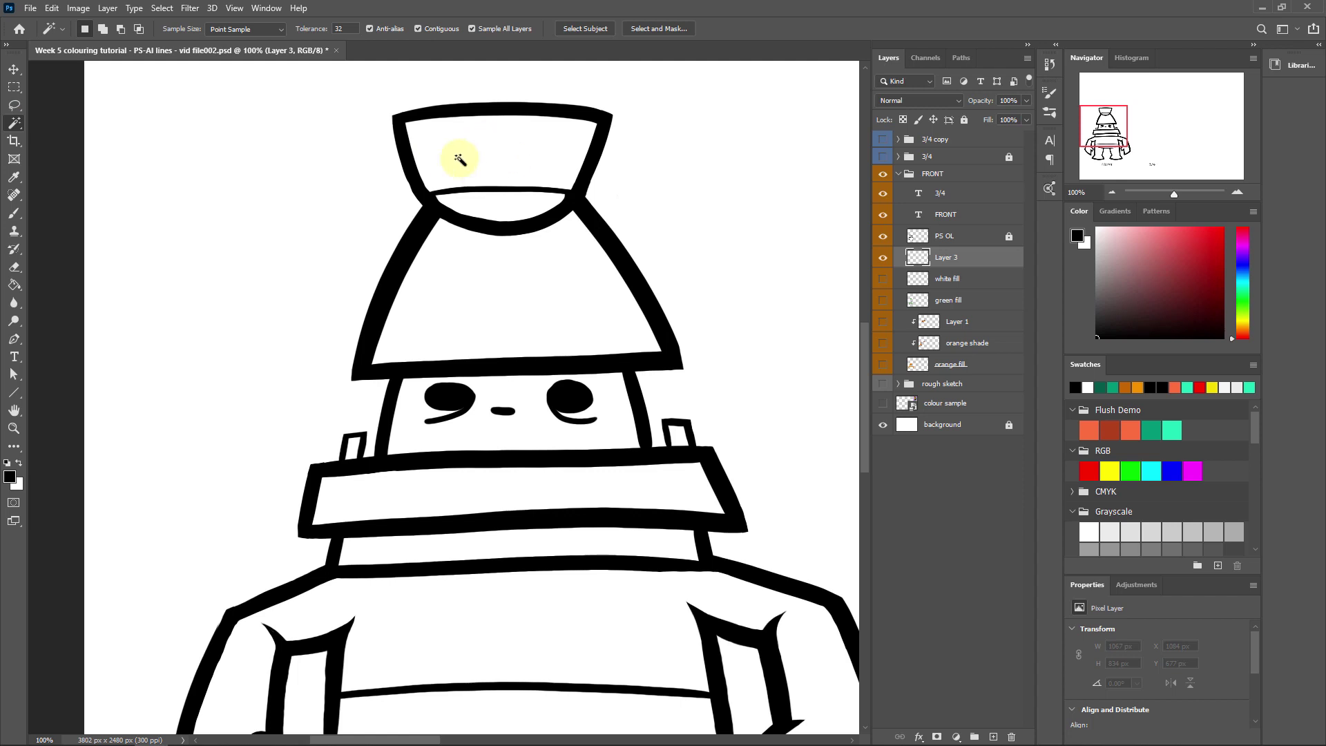
{"action": "left_click", "coordinate": [509, 148]}
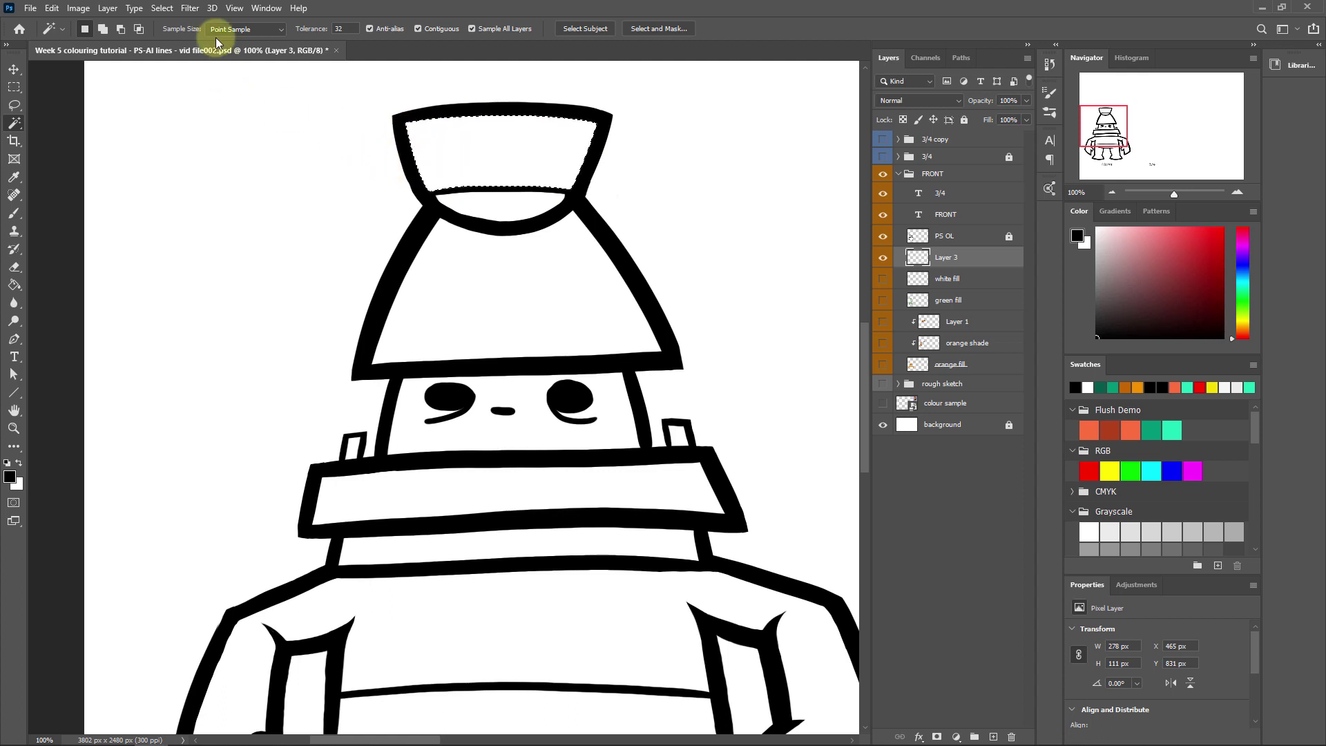
Step: Expand the hat-band selection outward by 2 pixels
{"action": "left_click", "coordinate": [163, 8]}
{"action": "mouse_move", "coordinate": [259, 203]}
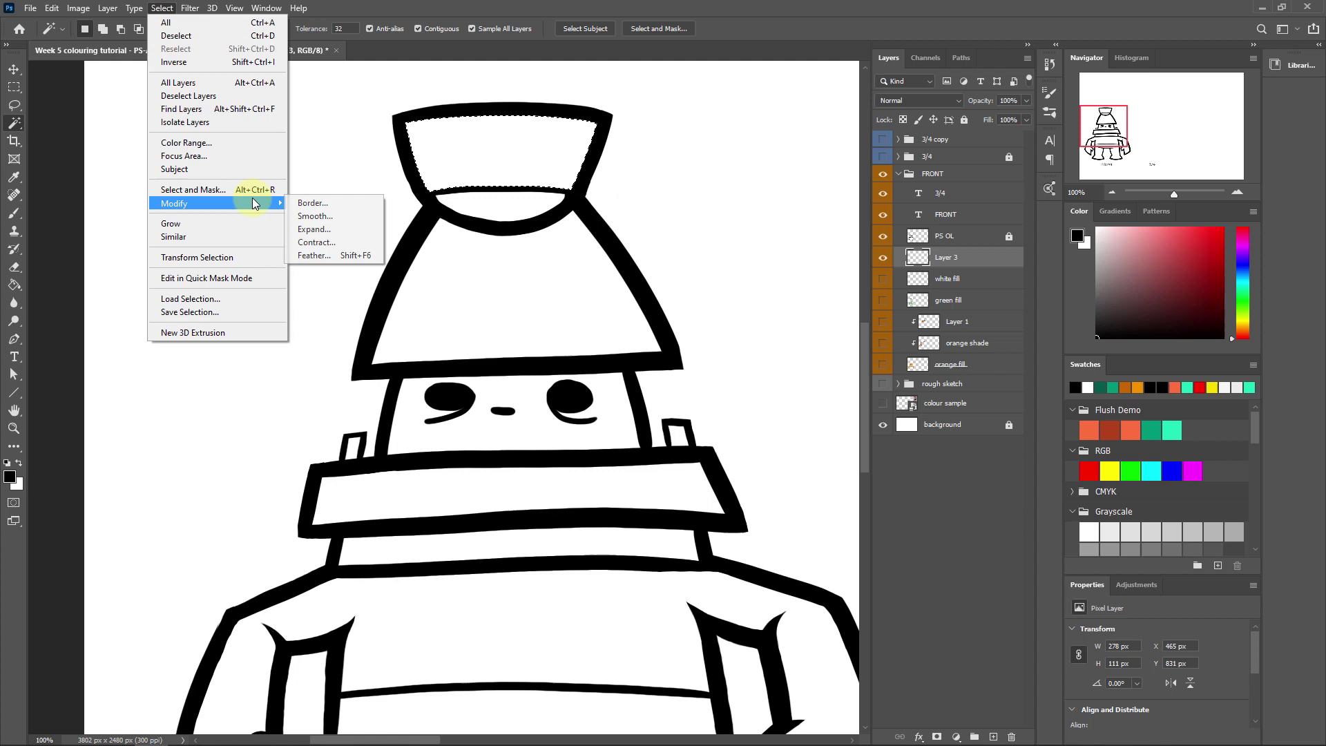
{"action": "left_click", "coordinate": [312, 229]}
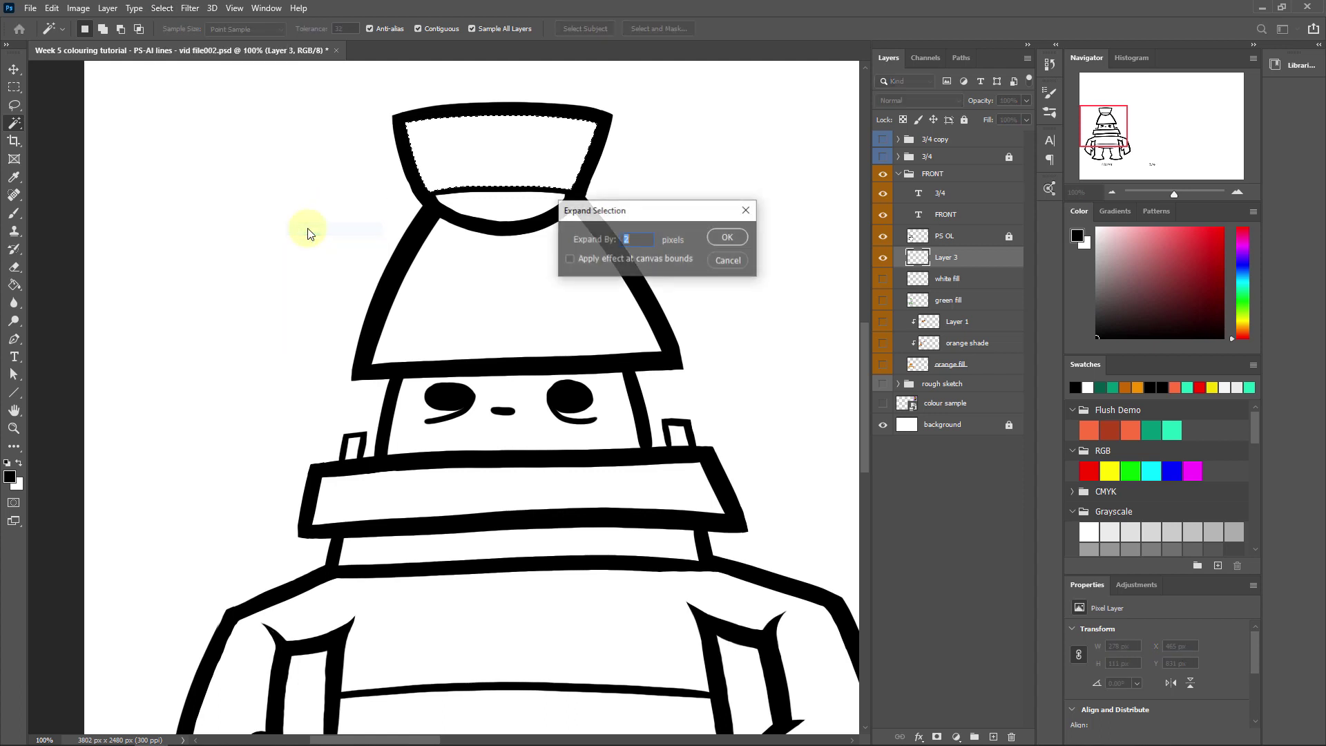
{"action": "left_click", "coordinate": [724, 236]}
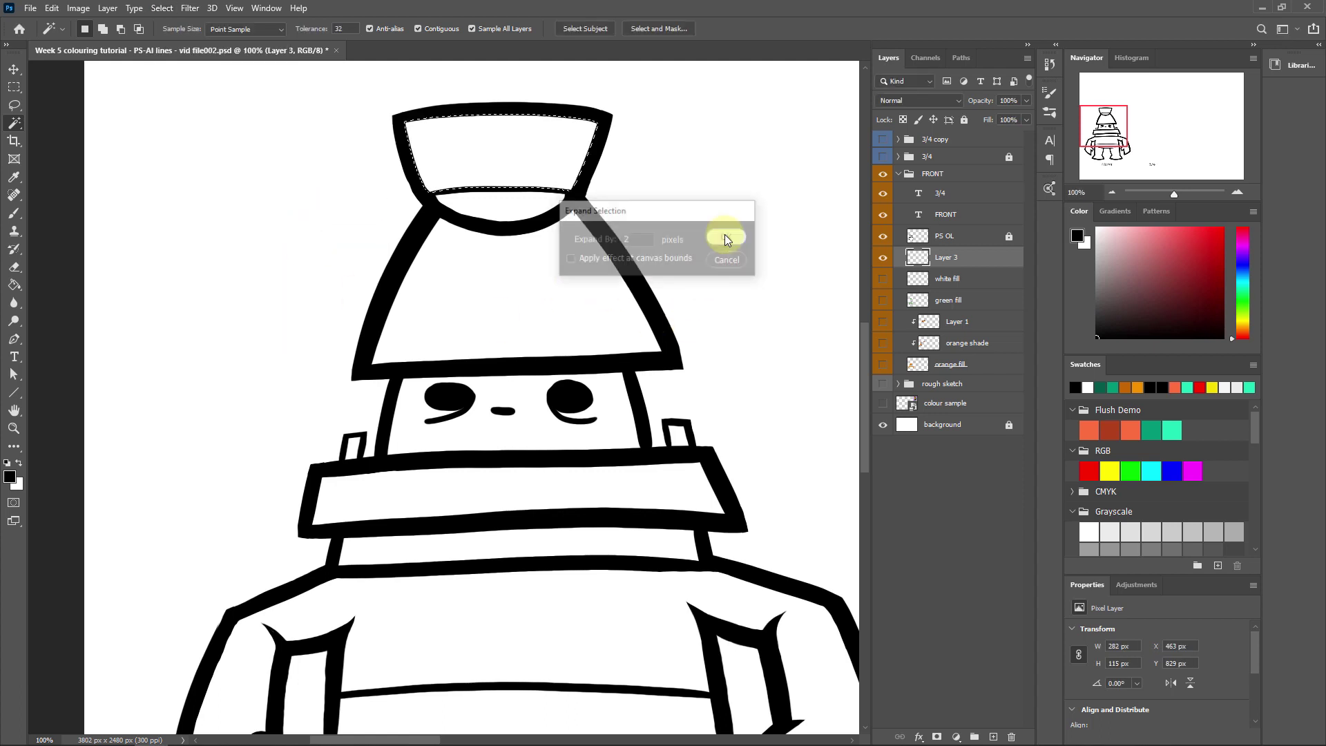
{"action": "left_click", "coordinate": [1236, 192]}
Step: Zoom the hat to 300% and clear the selection with Ctrl+D
{"action": "left_click_drag", "start_coordinate": [1104, 118], "coordinate": [1105, 111]}
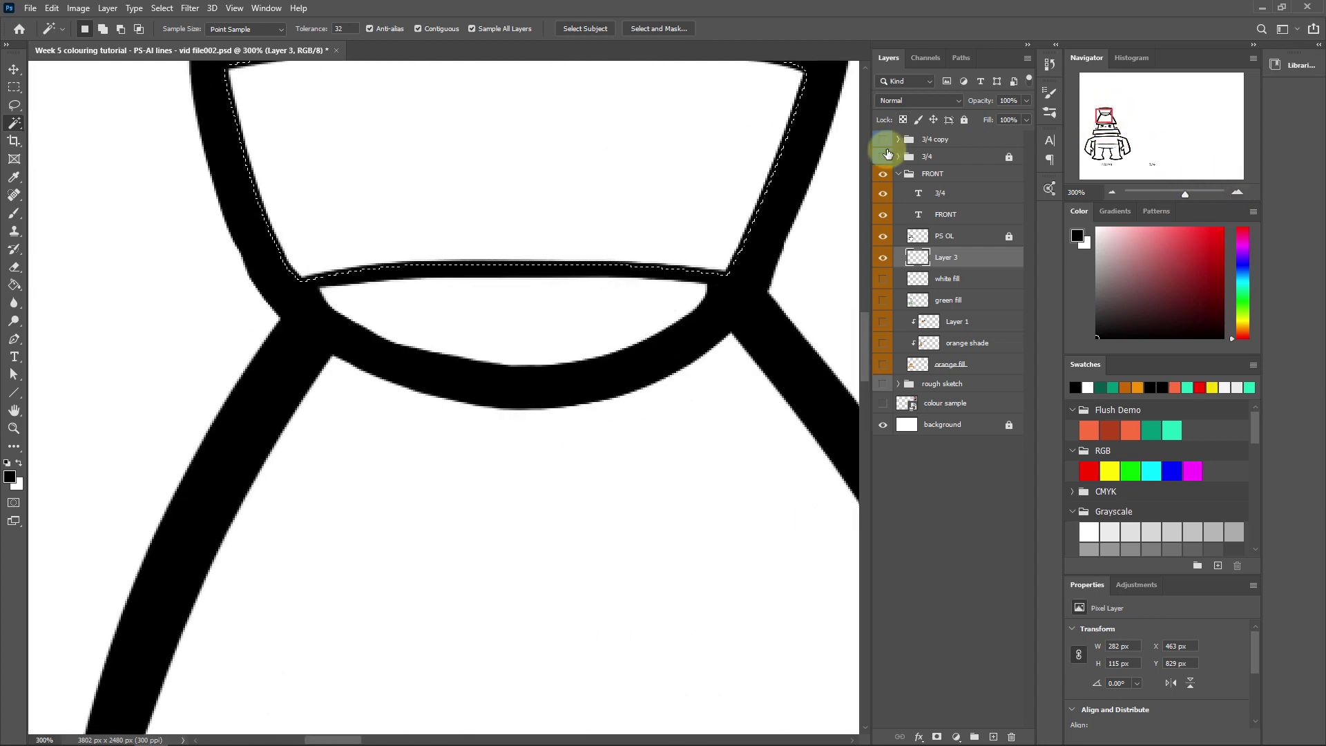
{"action": "left_click_drag", "start_coordinate": [669, 185], "coordinate": [589, 343]}
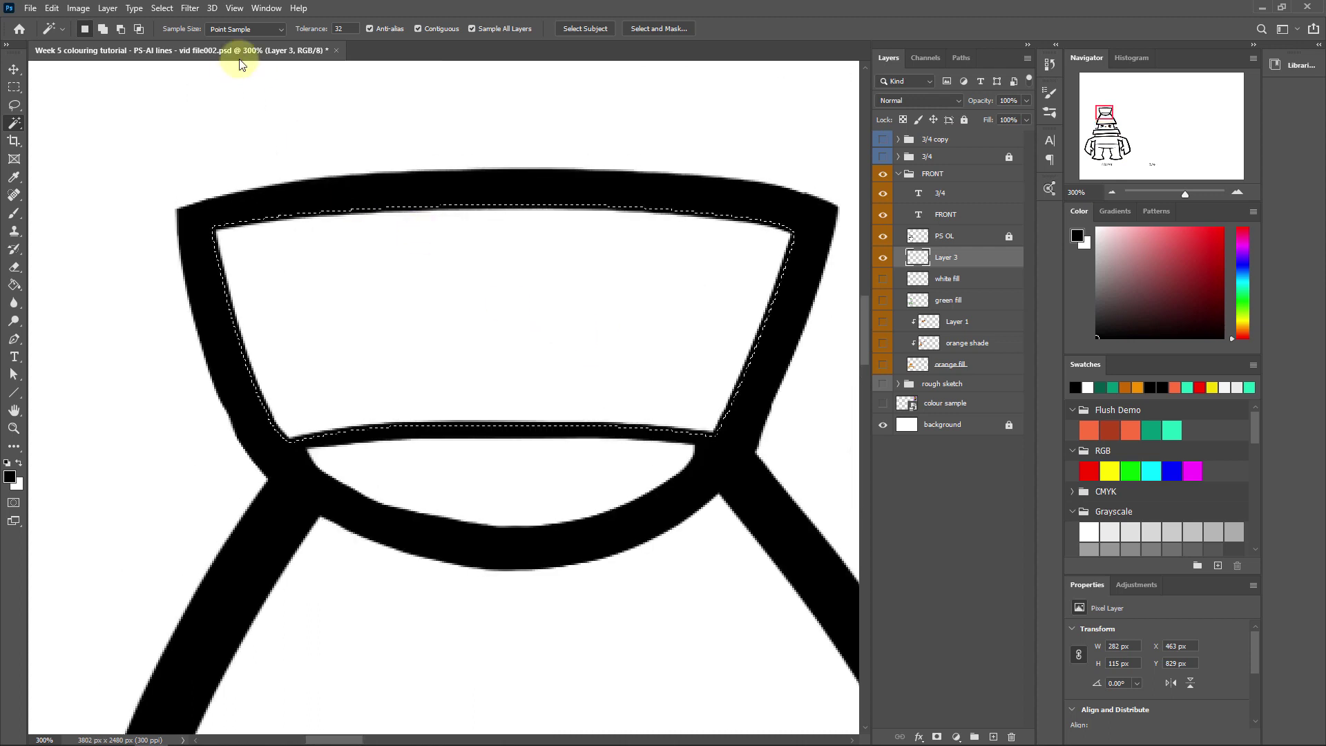
{"action": "left_click", "coordinate": [166, 13]}
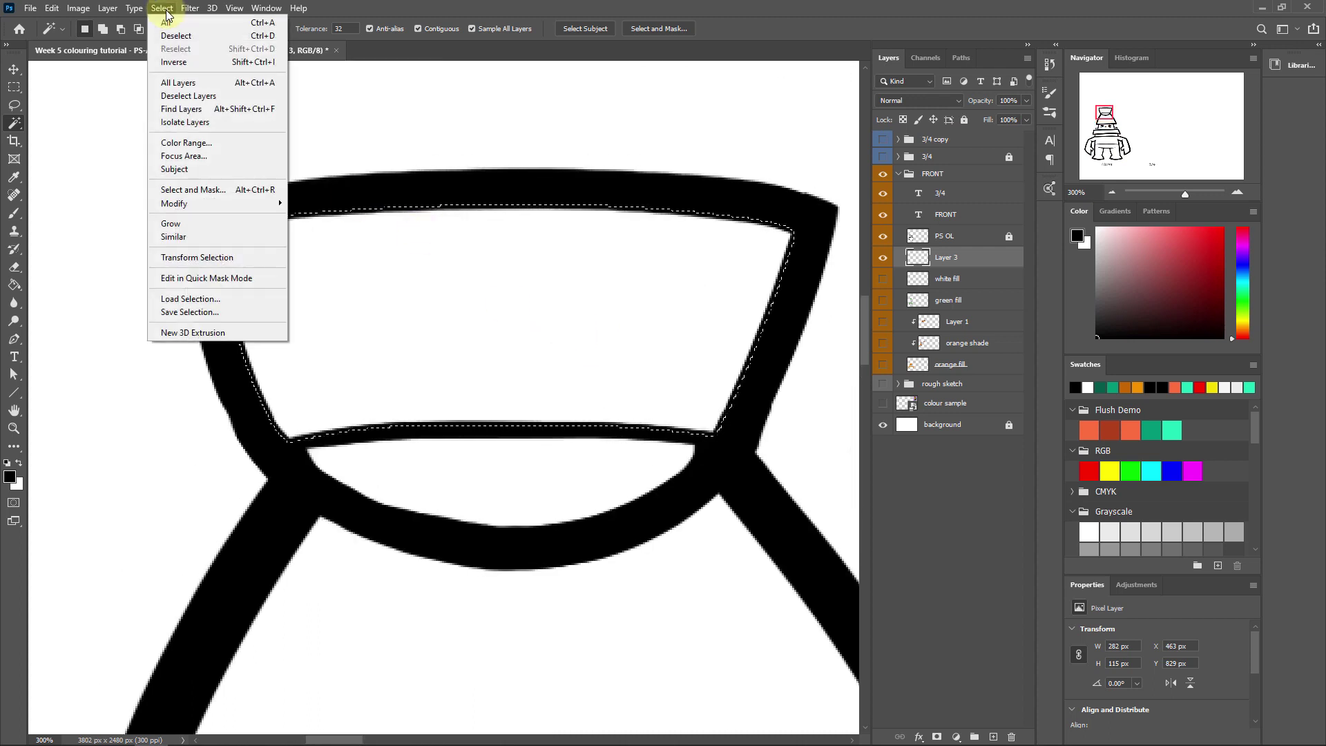
{"action": "mouse_move", "coordinate": [222, 203]}
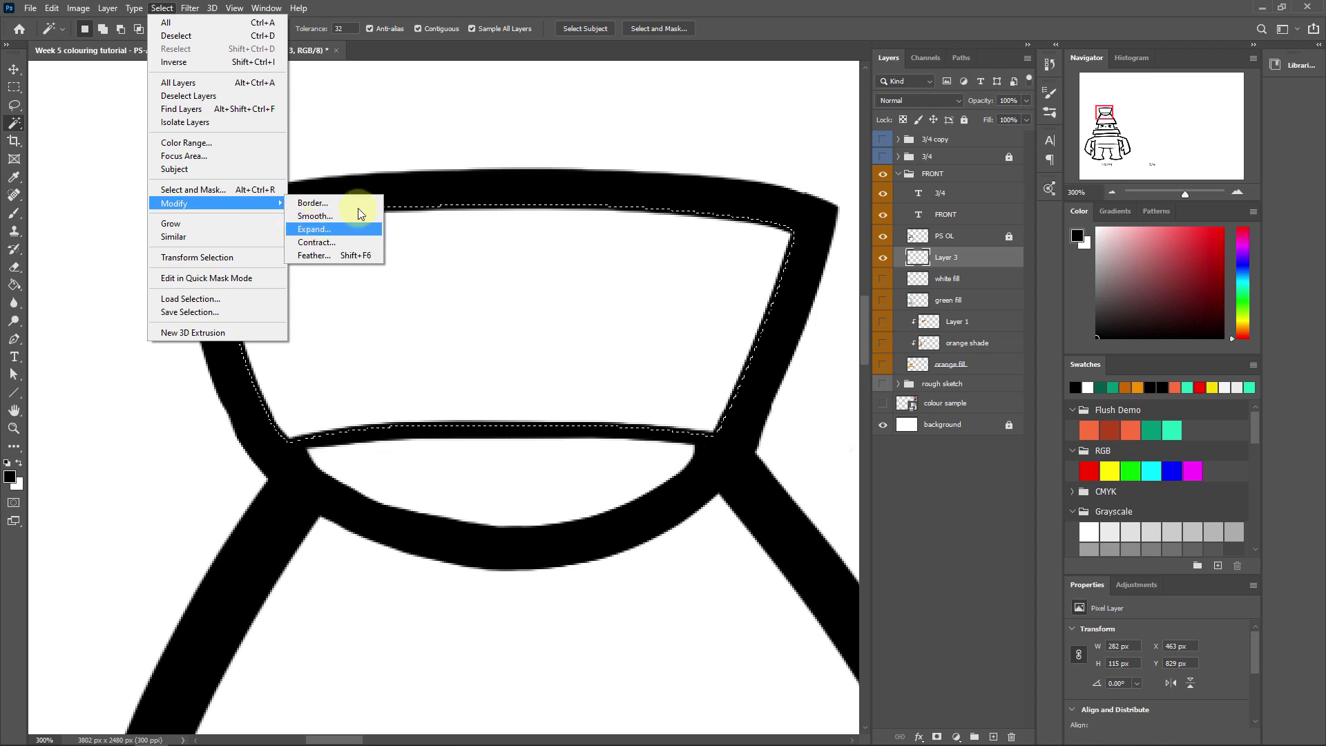
{"action": "left_click", "coordinate": [744, 26]}
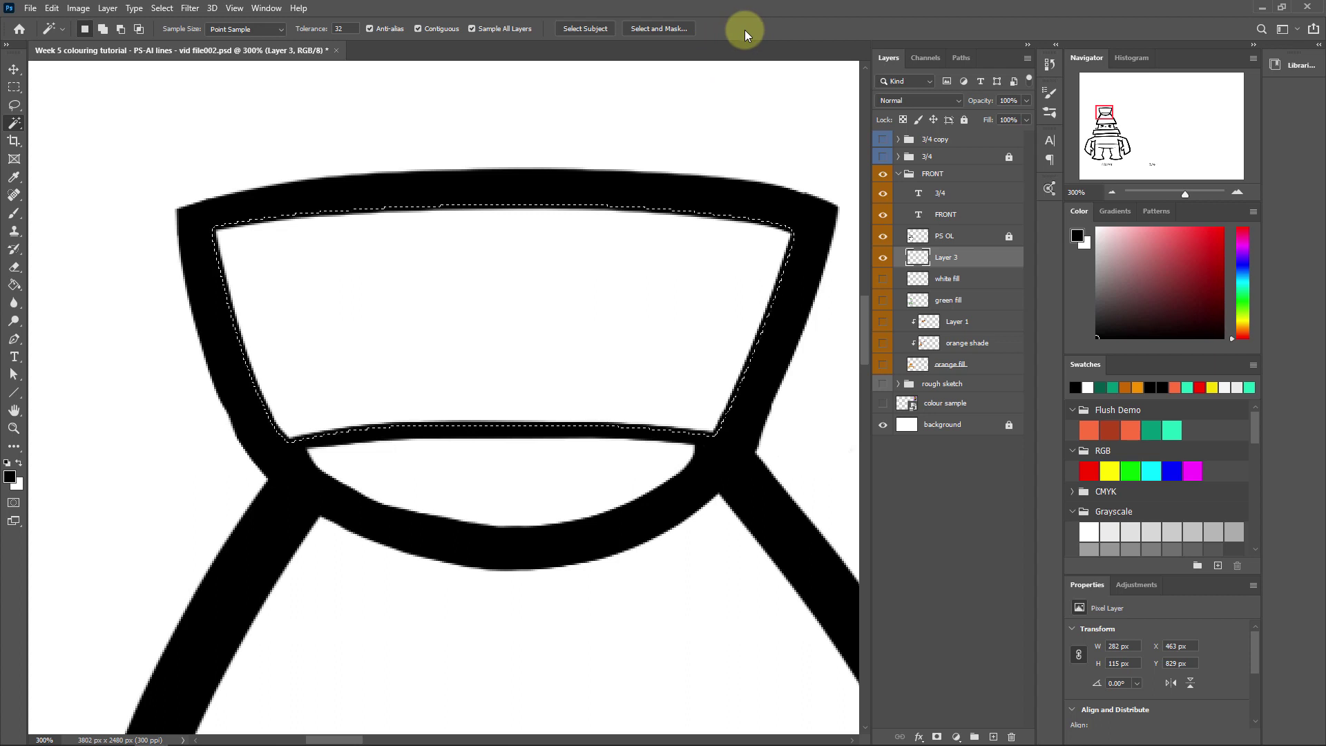
{"action": "key", "text": "ctrl+d"}
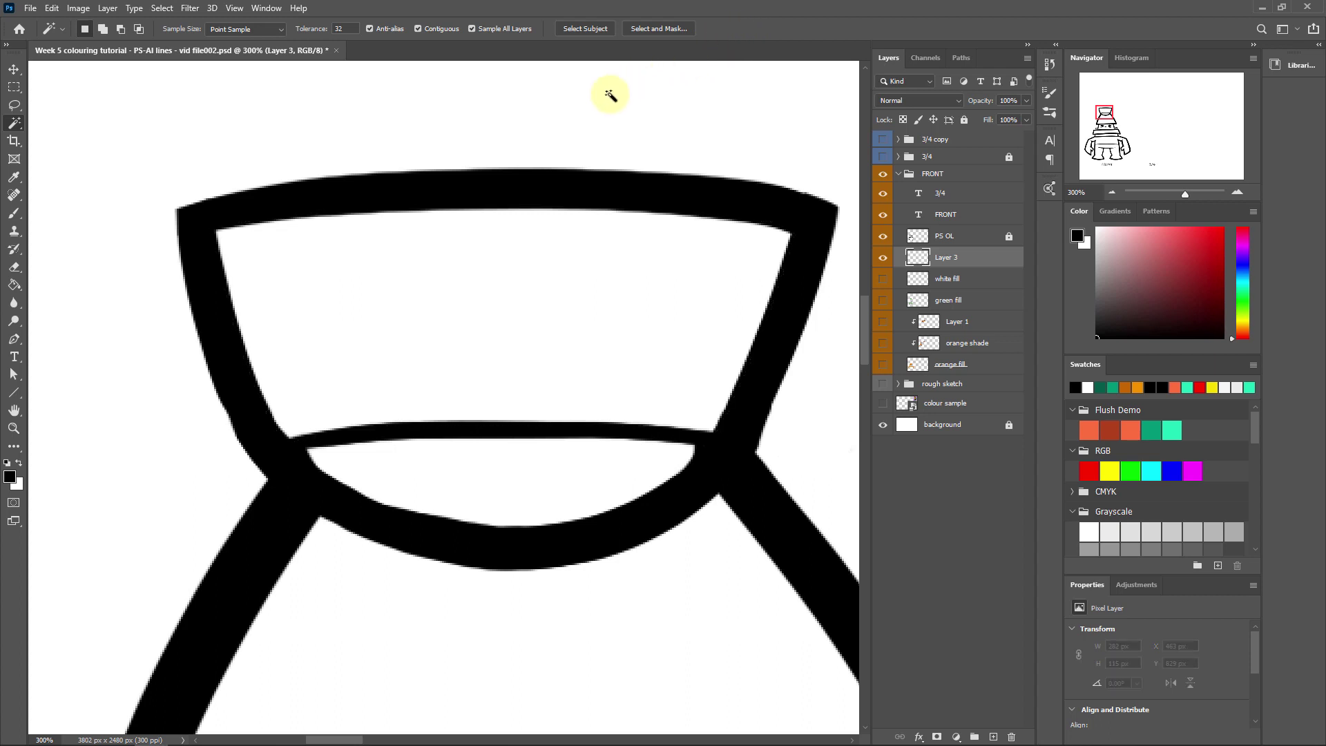
{"action": "left_click_drag", "start_coordinate": [595, 83], "coordinate": [574, 98]}
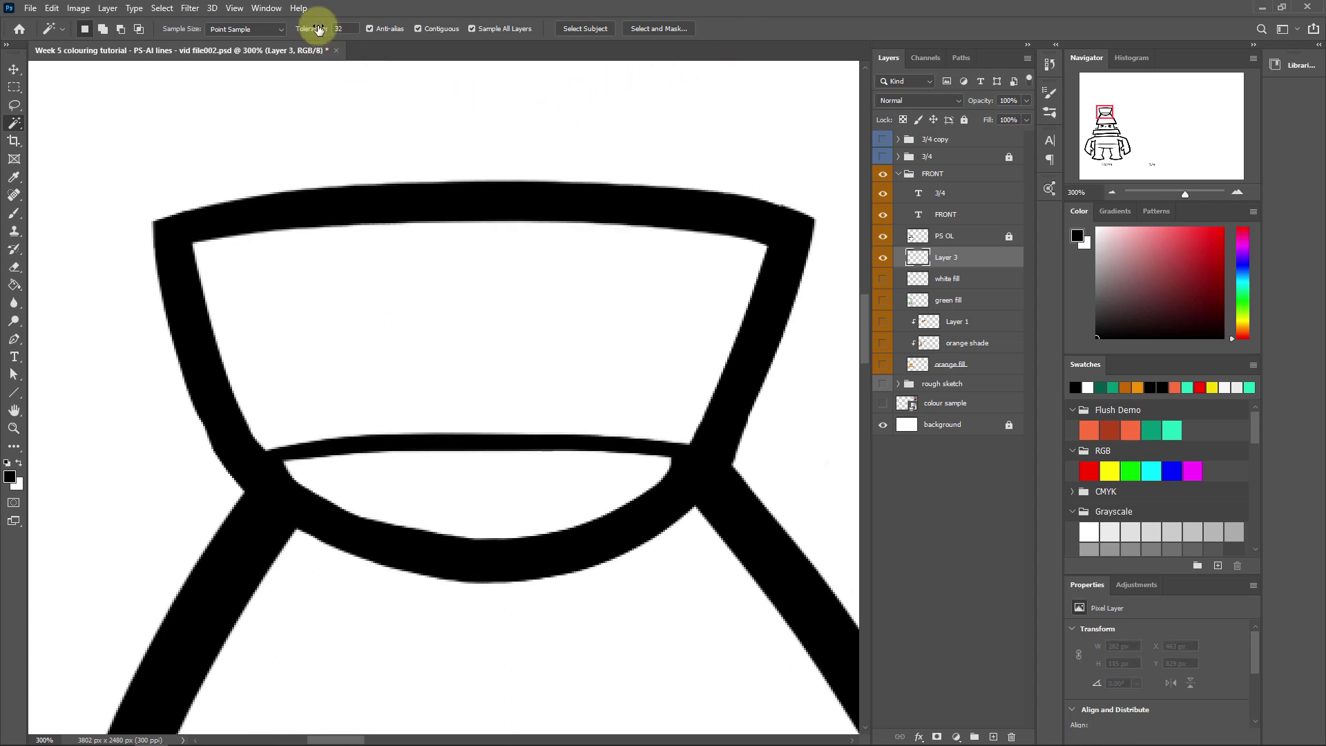
Step: Show the Actions panel as a taller floating panel with Default Actions collapsed
{"action": "left_click", "coordinate": [268, 8]}
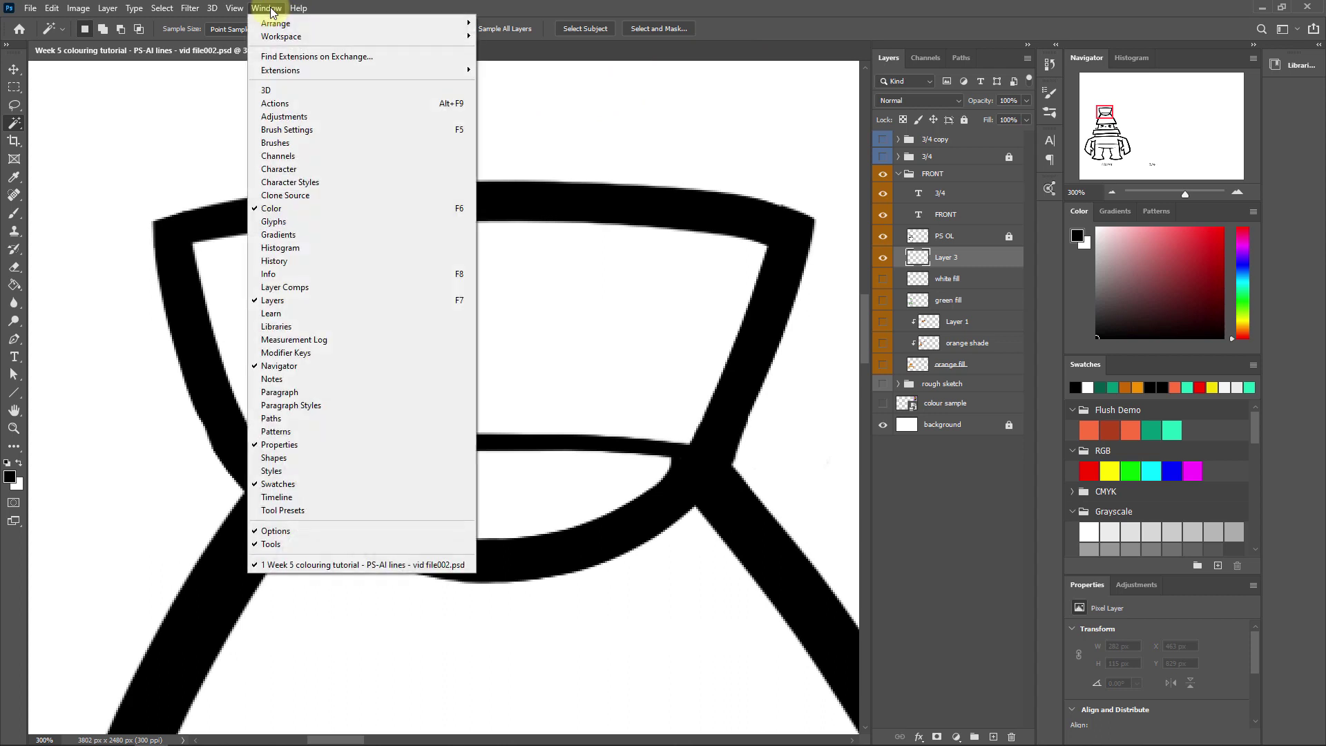
{"action": "left_click", "coordinate": [285, 103]}
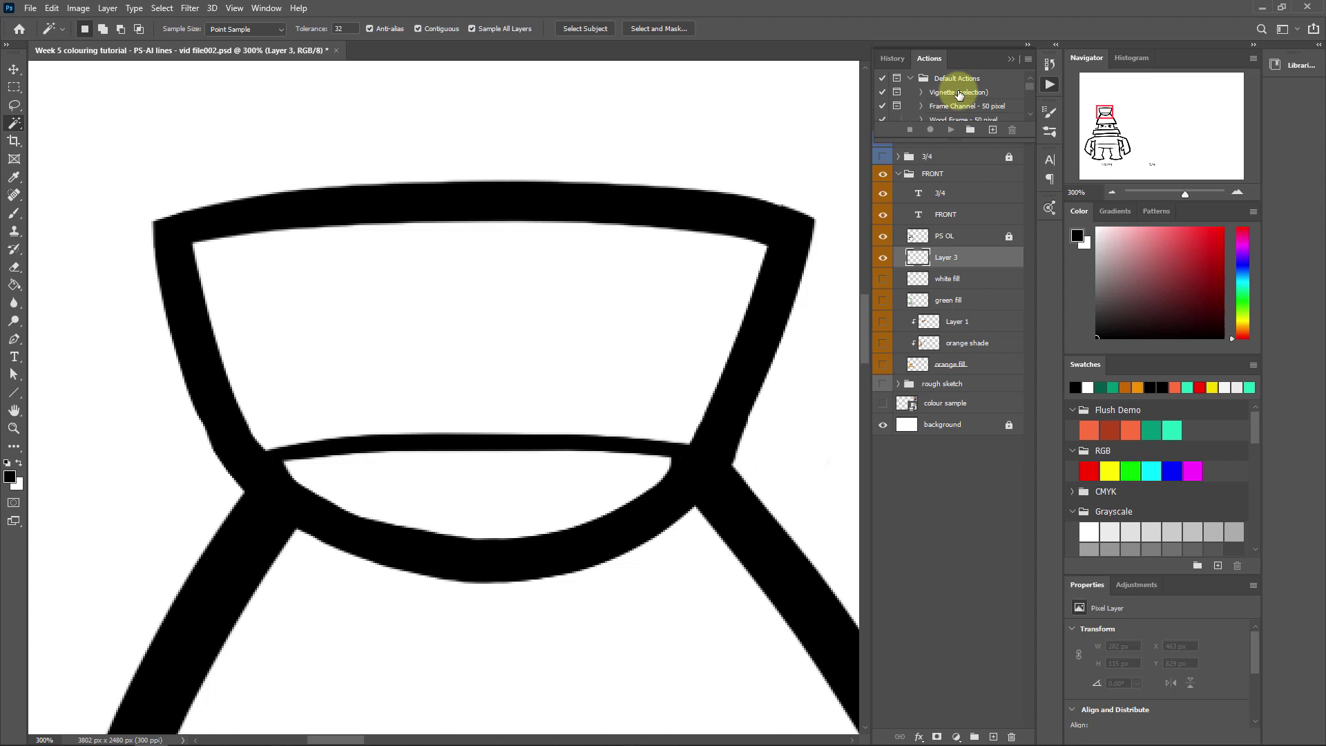
{"action": "left_click_drag", "start_coordinate": [972, 56], "coordinate": [780, 73]}
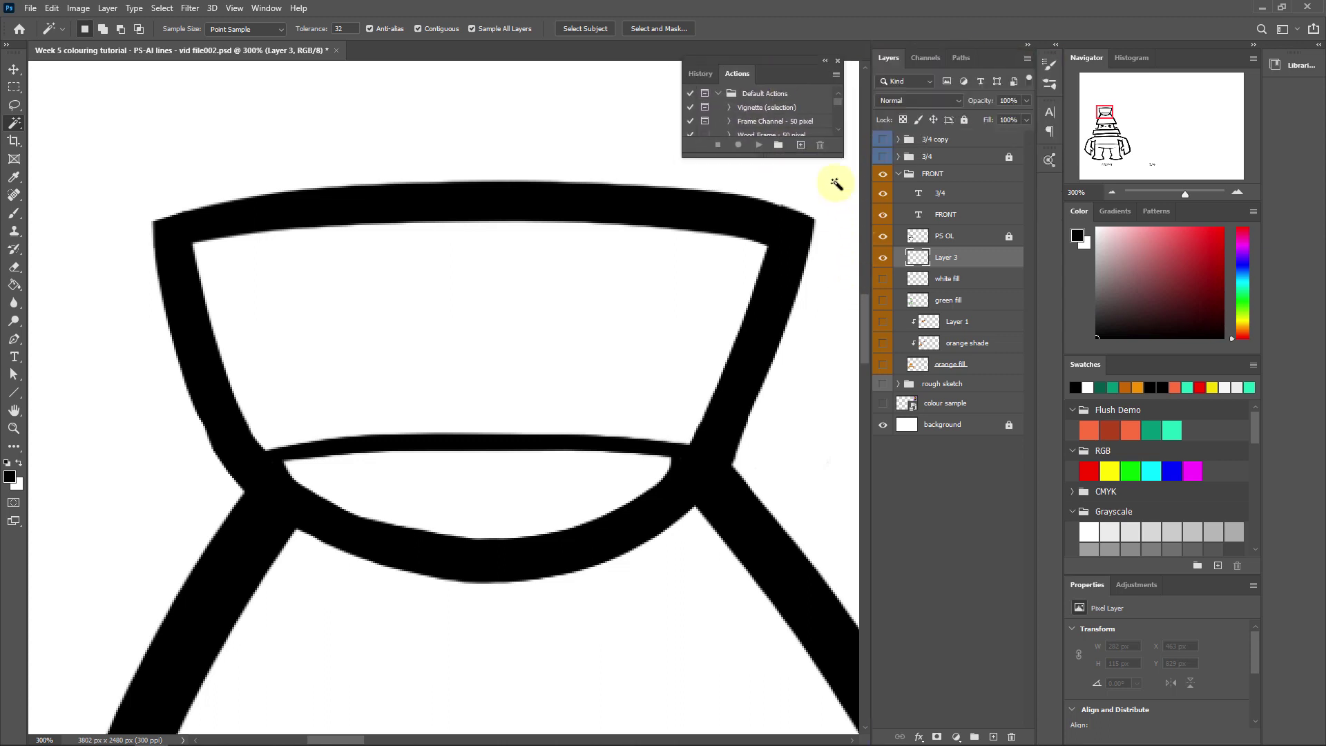
{"action": "left_click_drag", "start_coordinate": [825, 157], "coordinate": [826, 308]}
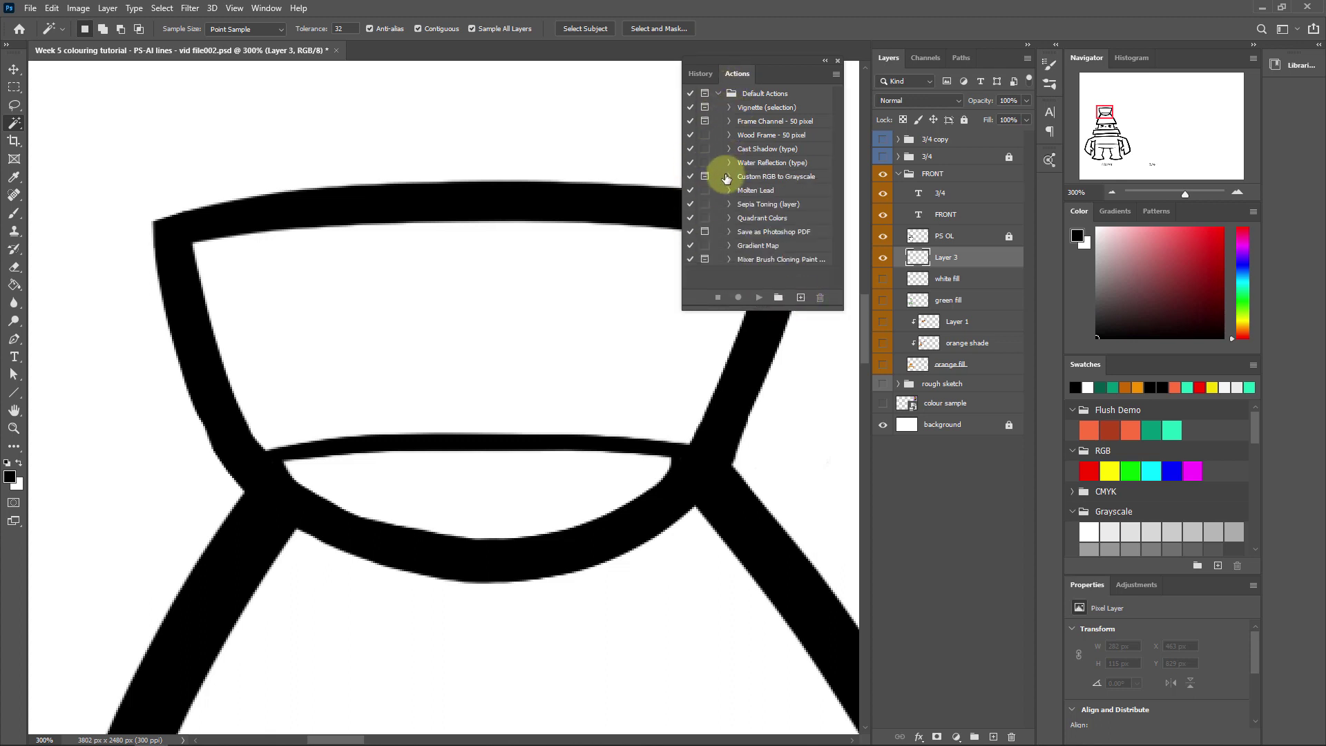
{"action": "left_click", "coordinate": [719, 94]}
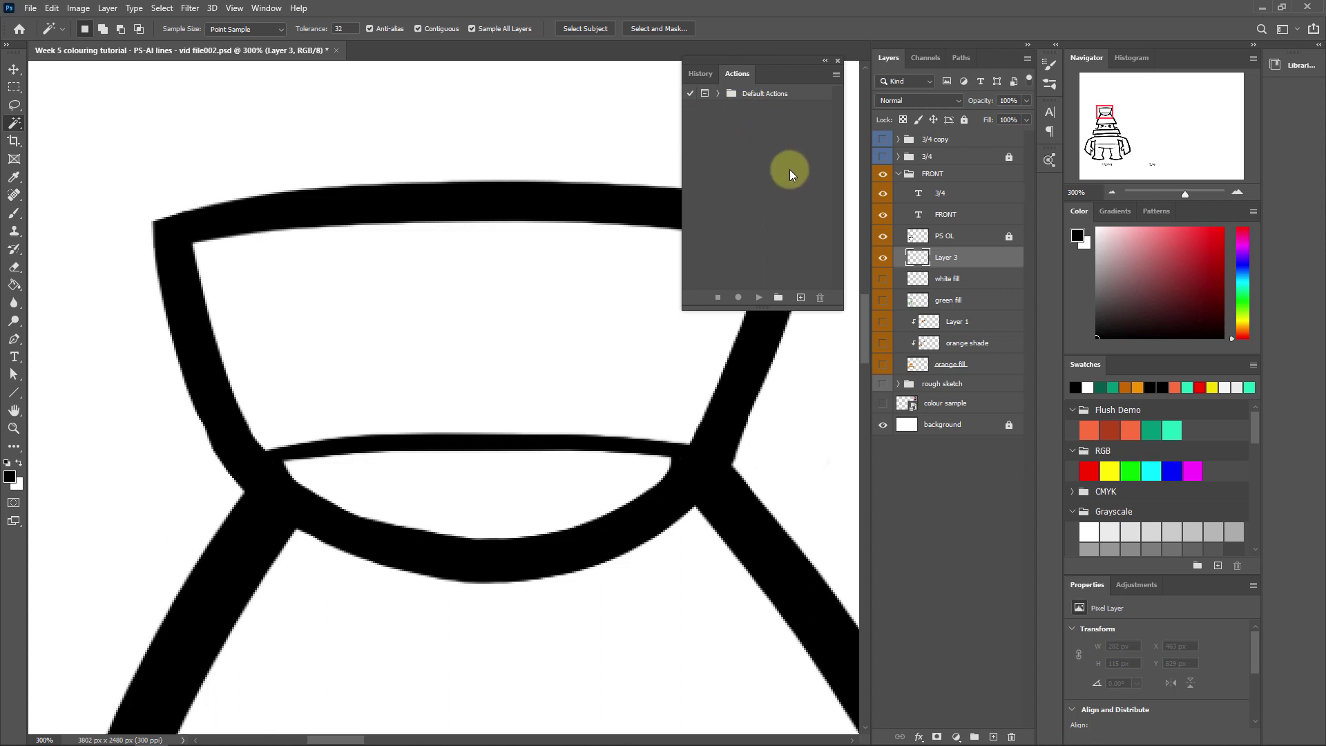
Step: Create a new action set named with the user's first name followed by 'custom'
{"action": "left_click", "coordinate": [778, 299]}
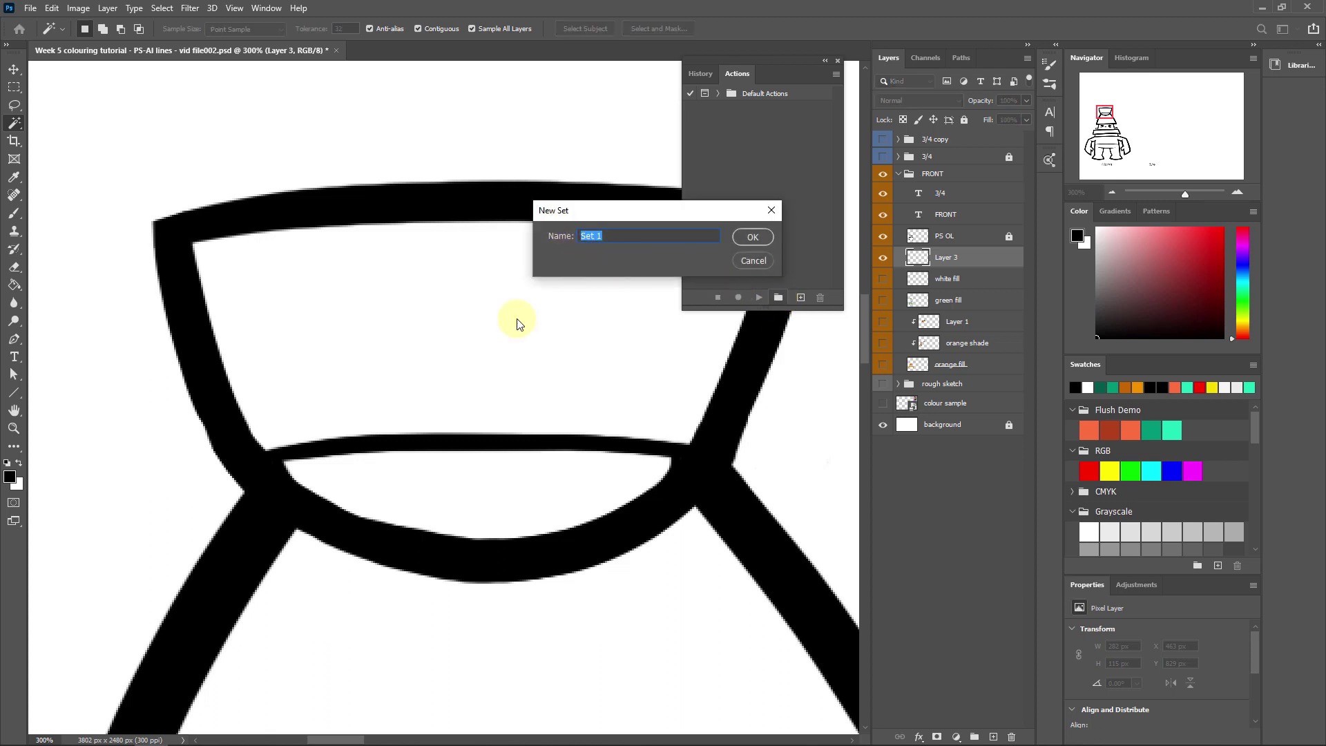
{"action": "type", "text": "Simon's custom"}
{"action": "left_click", "coordinate": [754, 236]}
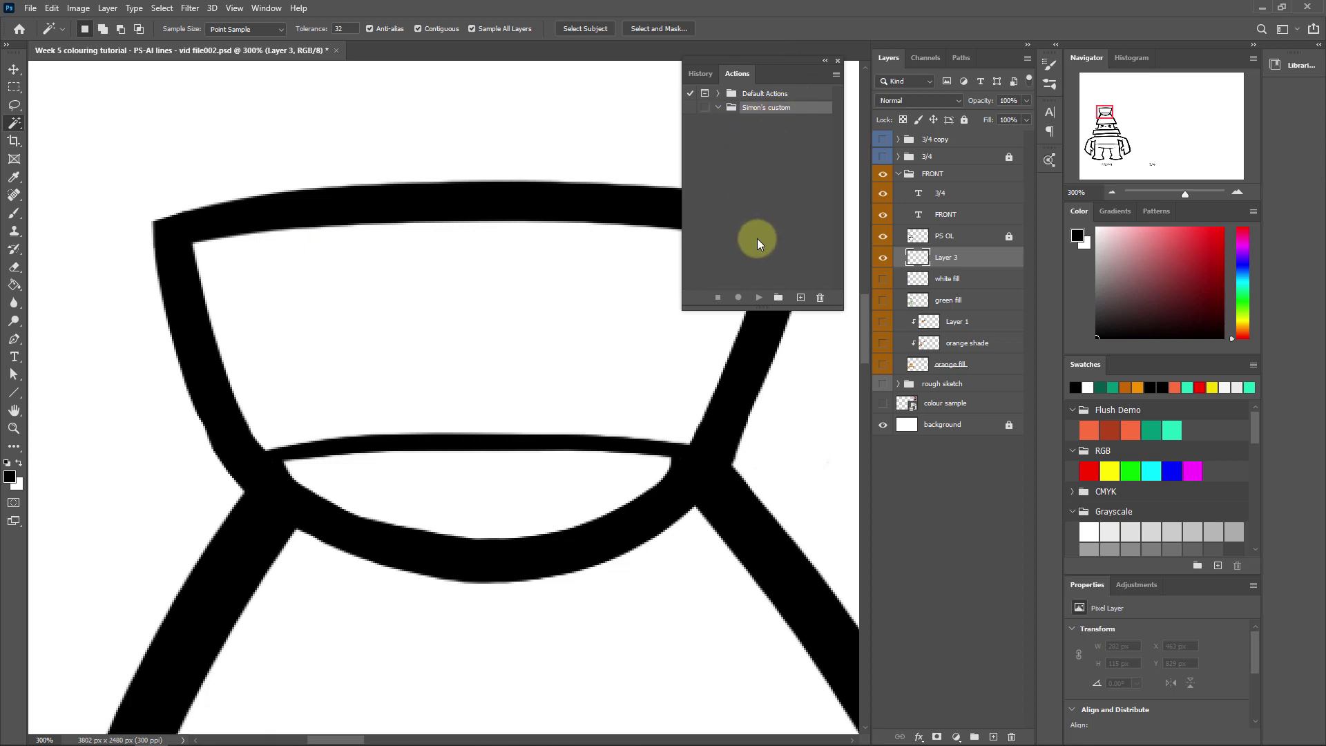
Step: Define a new action 'Selection expand 2px' with Shift+F8 shortcut and orange colour
{"action": "left_click", "coordinate": [801, 297]}
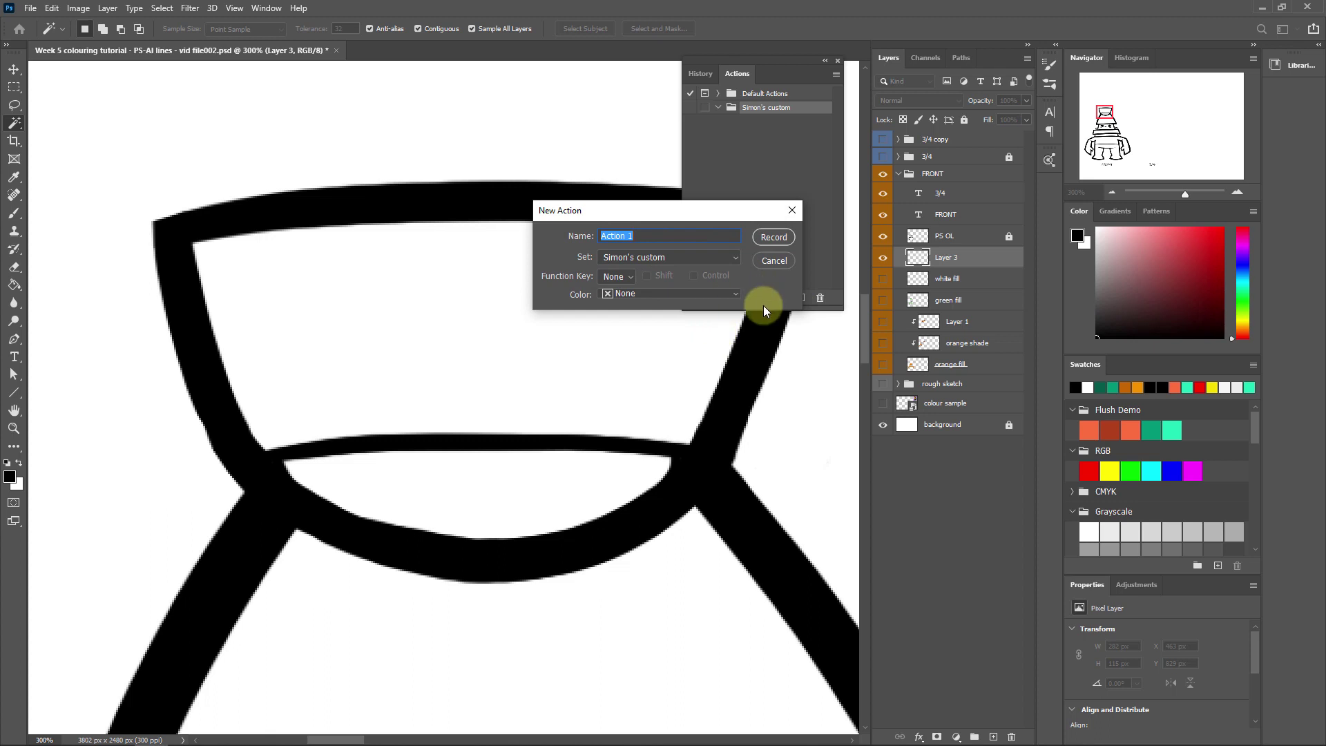
{"action": "type", "text": "Sec"}
{"action": "type", "text": "eltio"}
{"action": "key", "text": "BackSpace"}
{"action": "key", "text": "BackSpace"}
{"action": "key", "text": "BackSpace"}
{"action": "type", "text": "lection expand 2"}
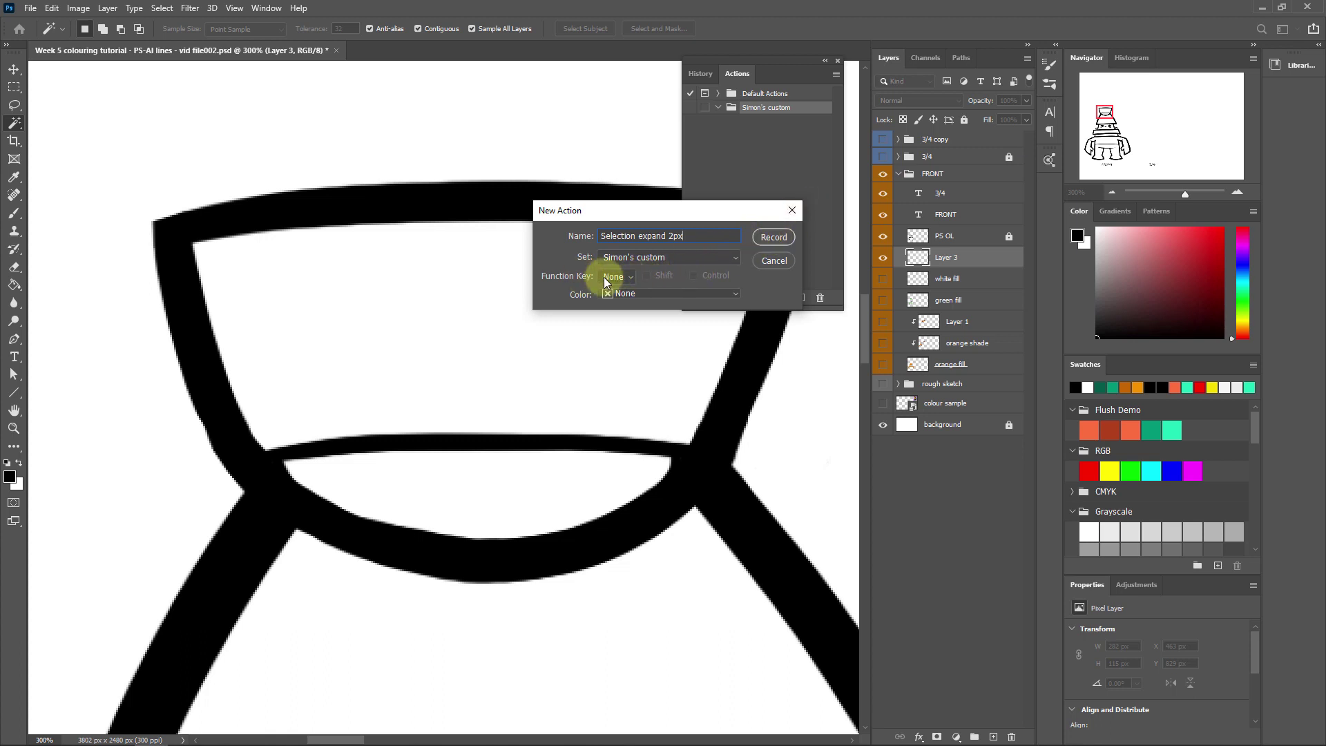
{"action": "left_click", "coordinate": [632, 279]}
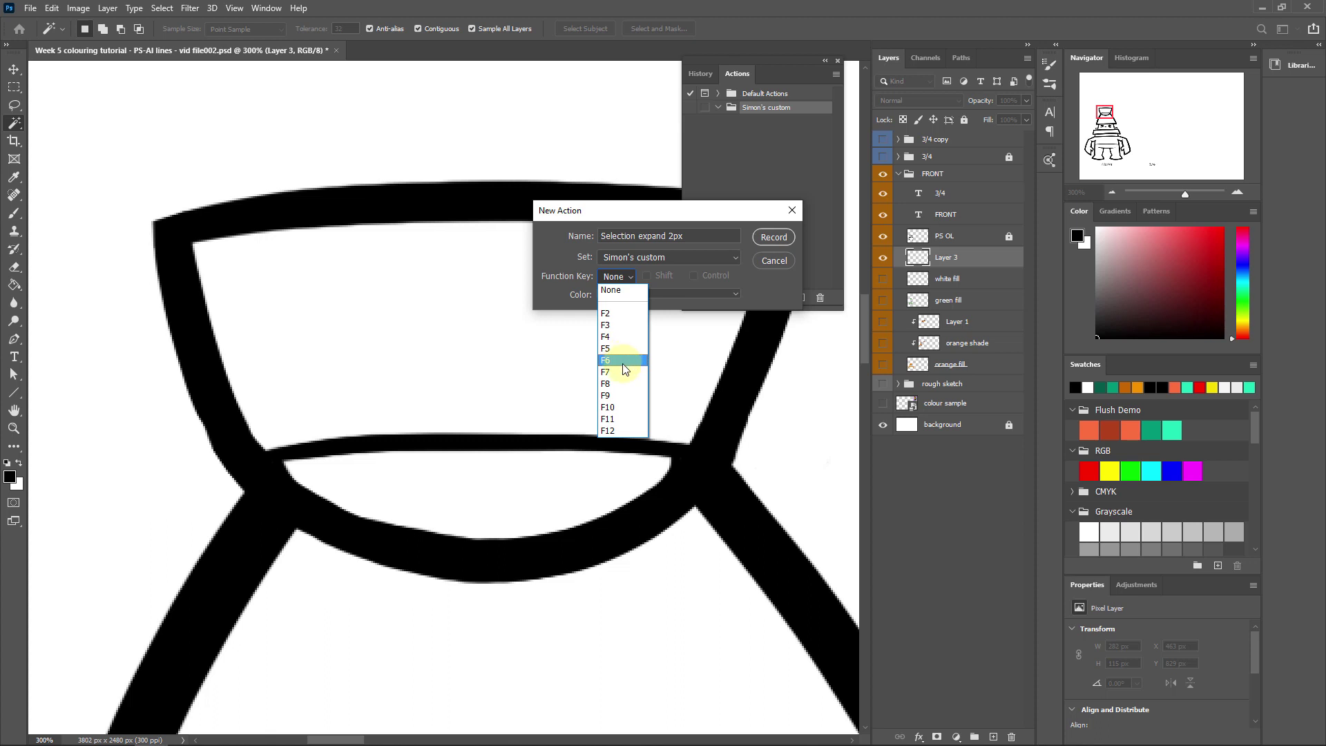
{"action": "left_click", "coordinate": [616, 383]}
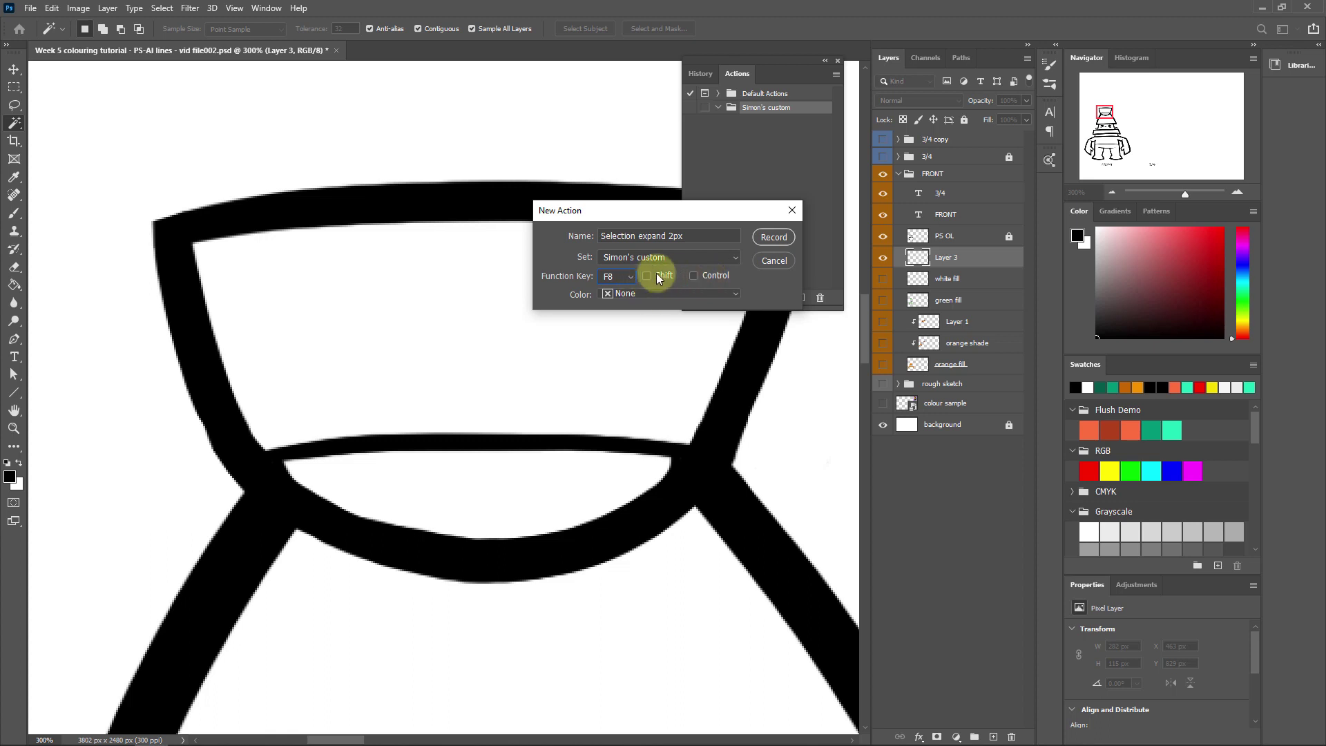
{"action": "left_click", "coordinate": [732, 295]}
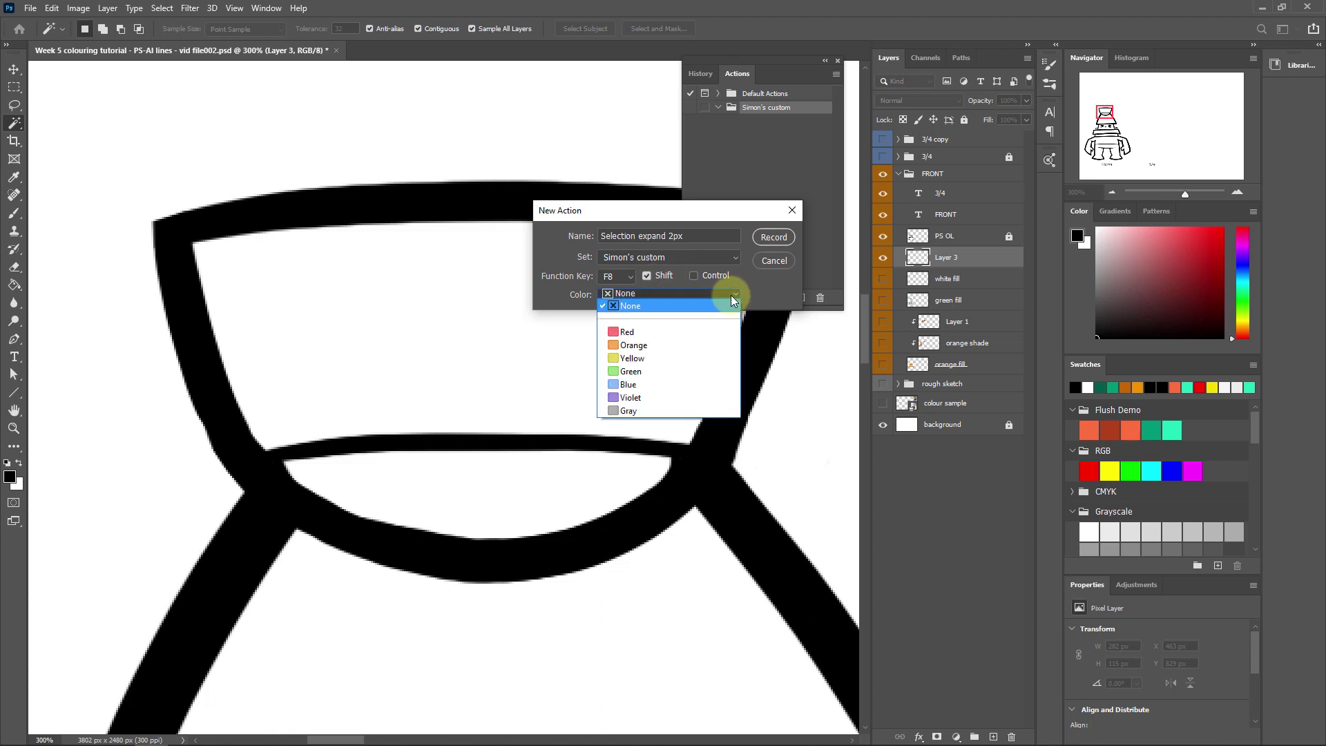
{"action": "left_click", "coordinate": [642, 344]}
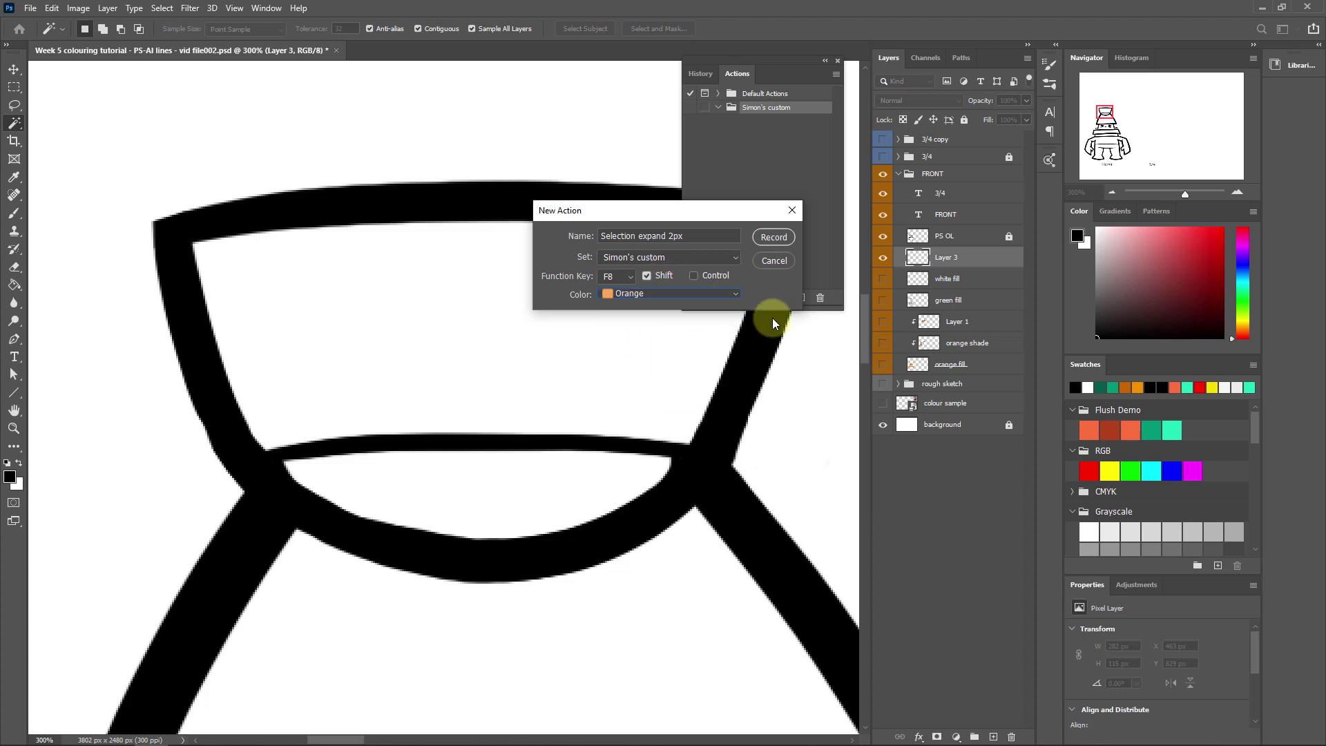
Step: Start recording and capture selecting the hat's white band as the first step
{"action": "left_click", "coordinate": [765, 238]}
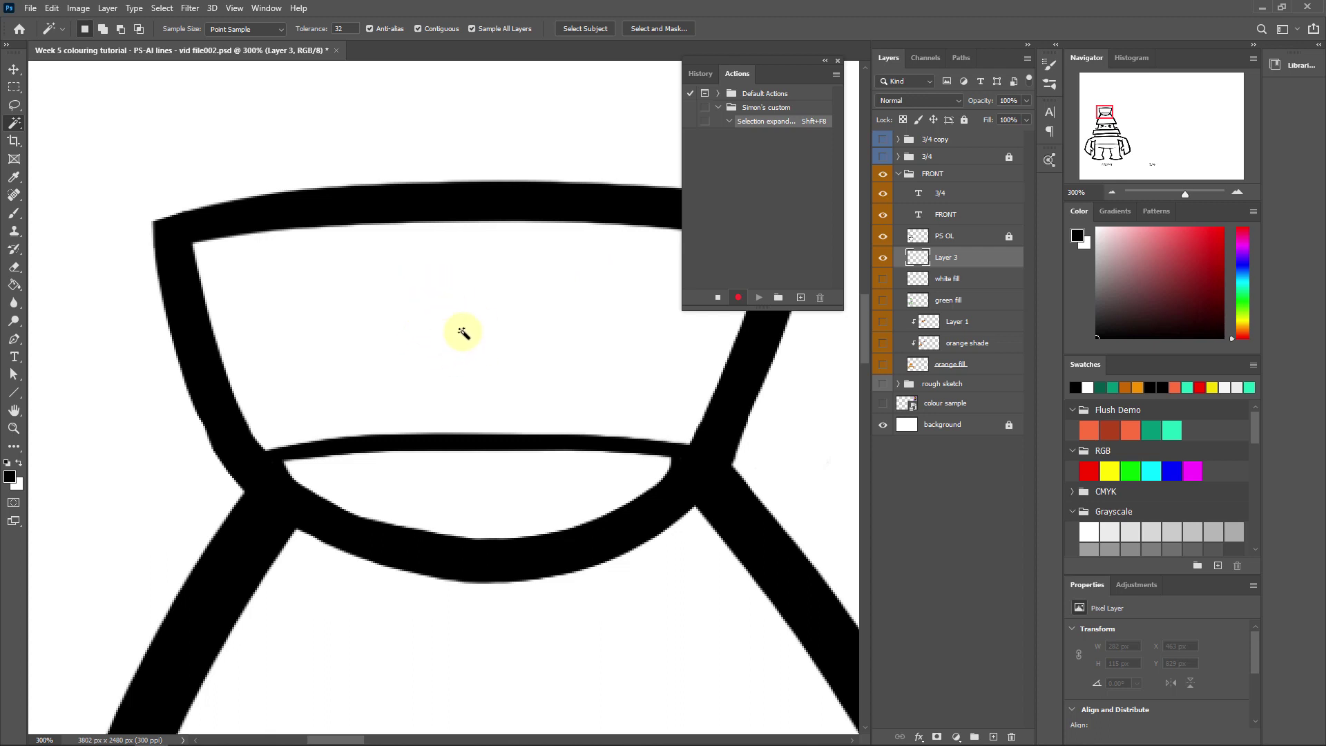
{"action": "left_click", "coordinate": [392, 320]}
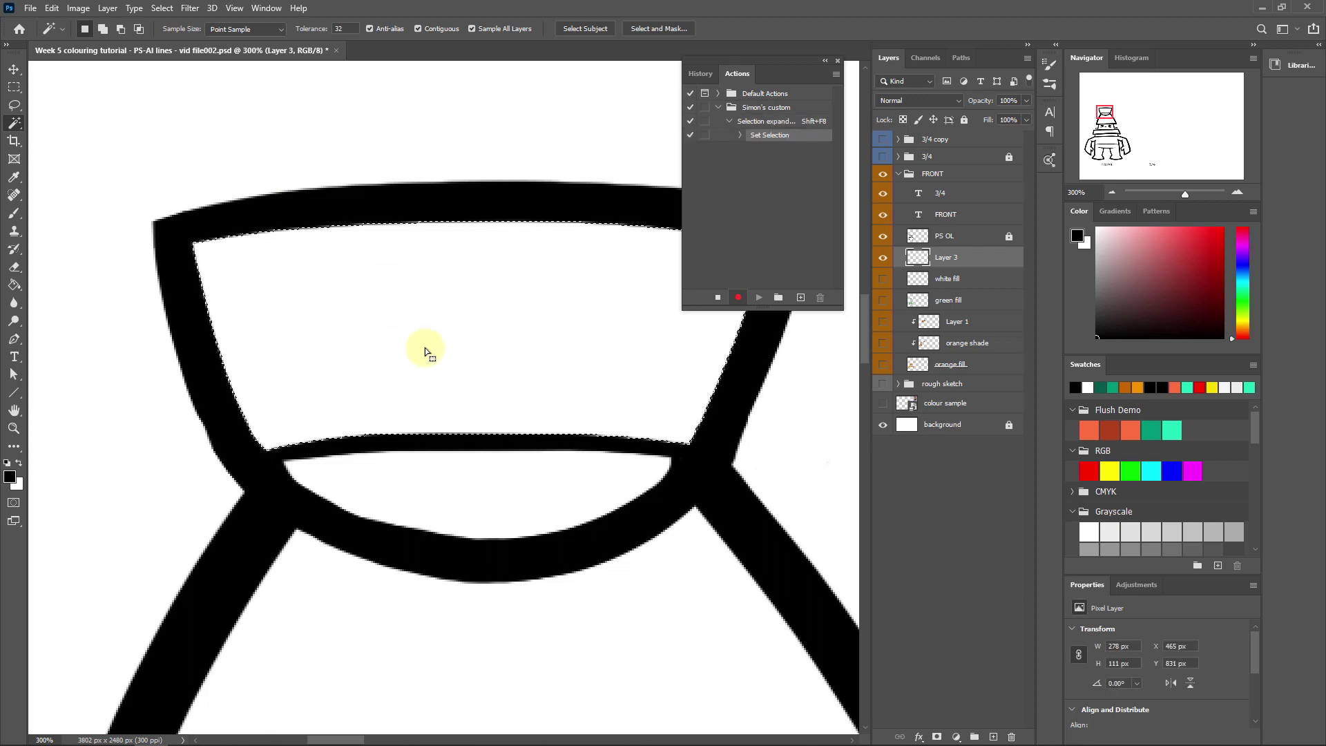
{"action": "left_click", "coordinate": [741, 138]}
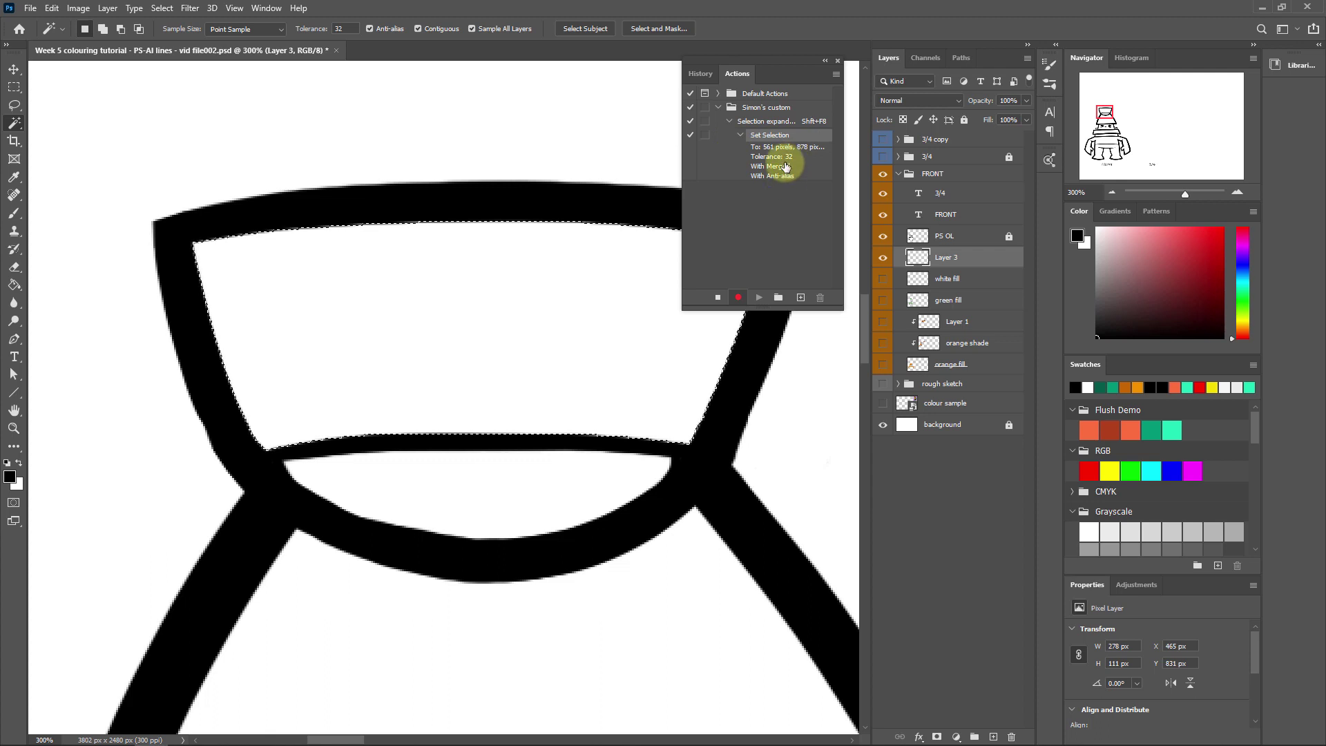
{"action": "left_click", "coordinate": [741, 134]}
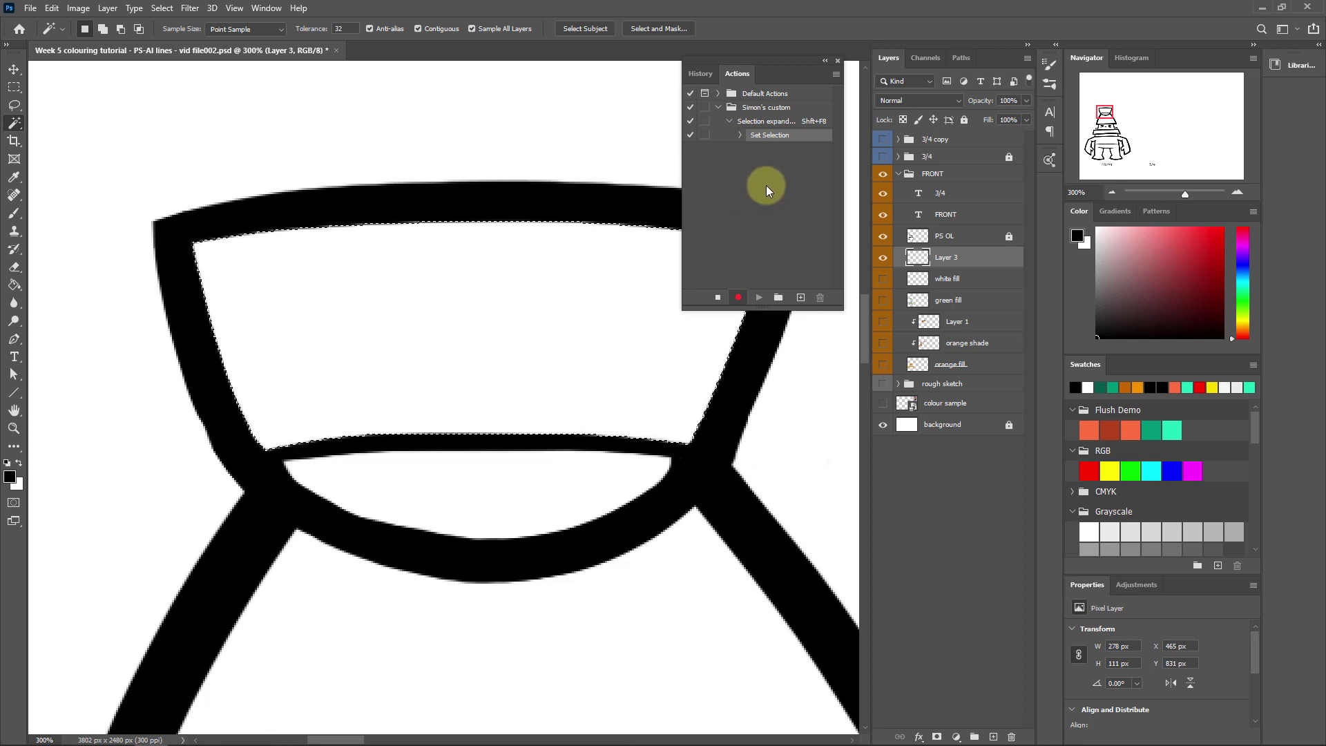
Step: Record a Select > Modify > Expand of 2 pixels into the action
{"action": "left_click", "coordinate": [163, 9]}
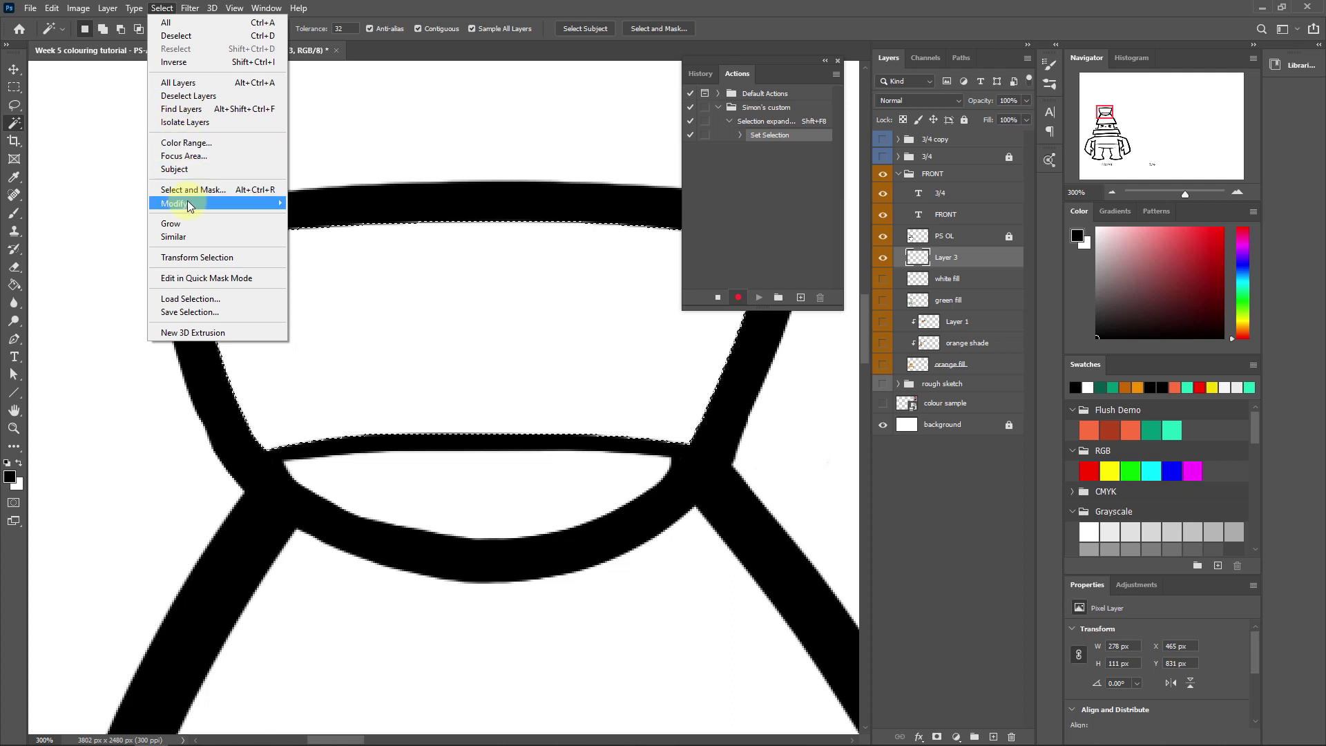
{"action": "mouse_move", "coordinate": [188, 205]}
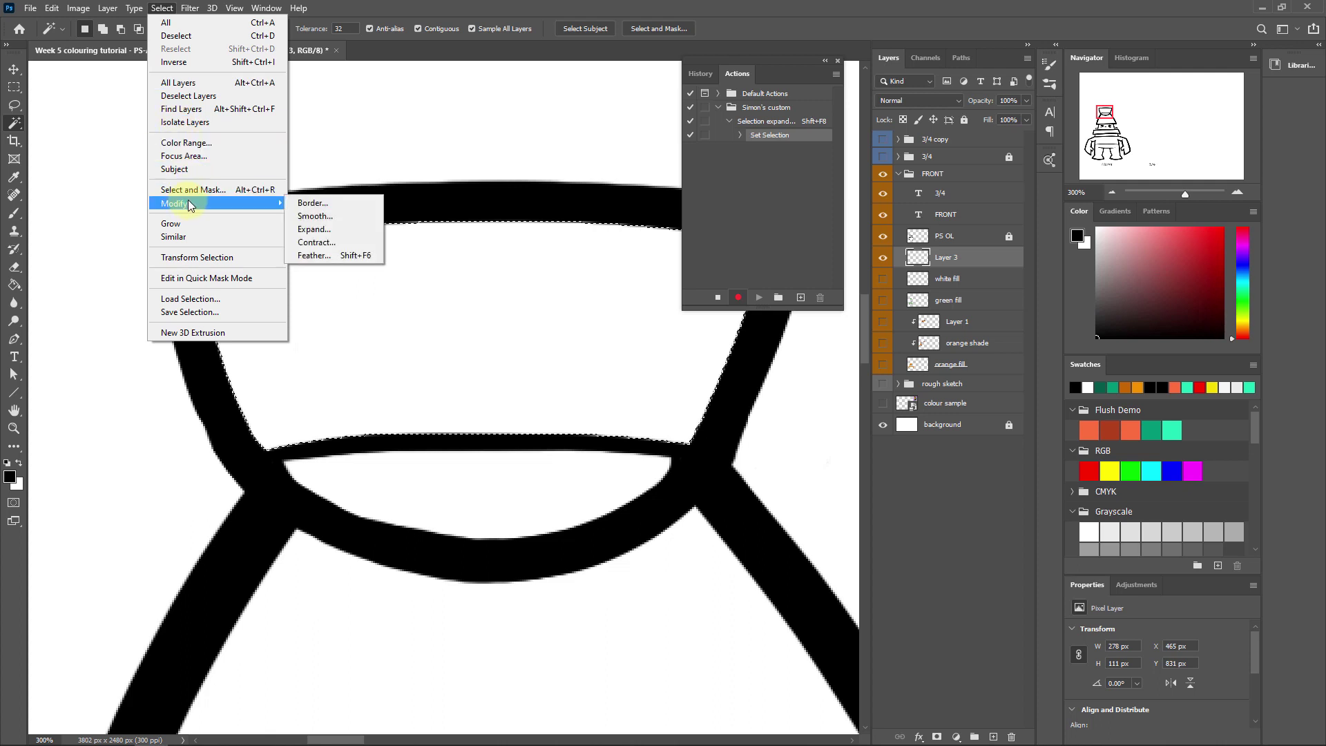
{"action": "left_click", "coordinate": [310, 229]}
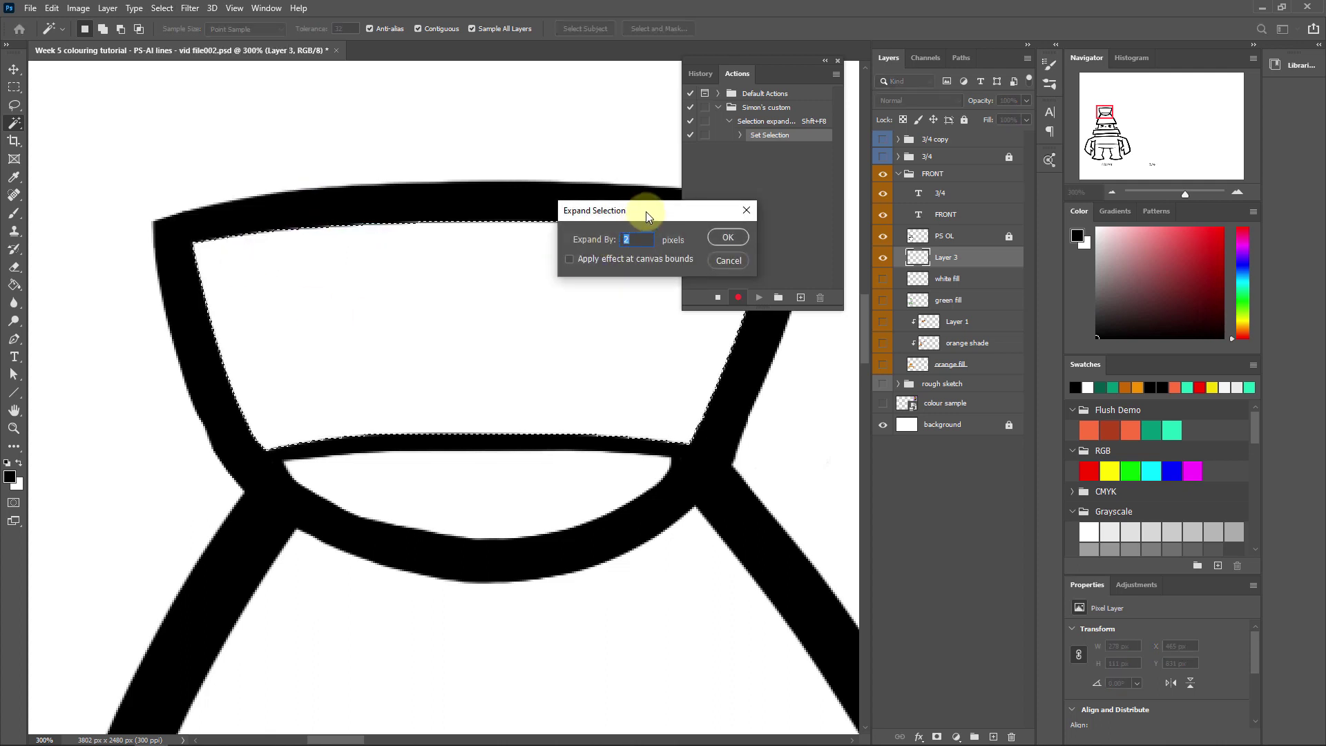
{"action": "left_click_drag", "start_coordinate": [645, 211], "coordinate": [484, 219]}
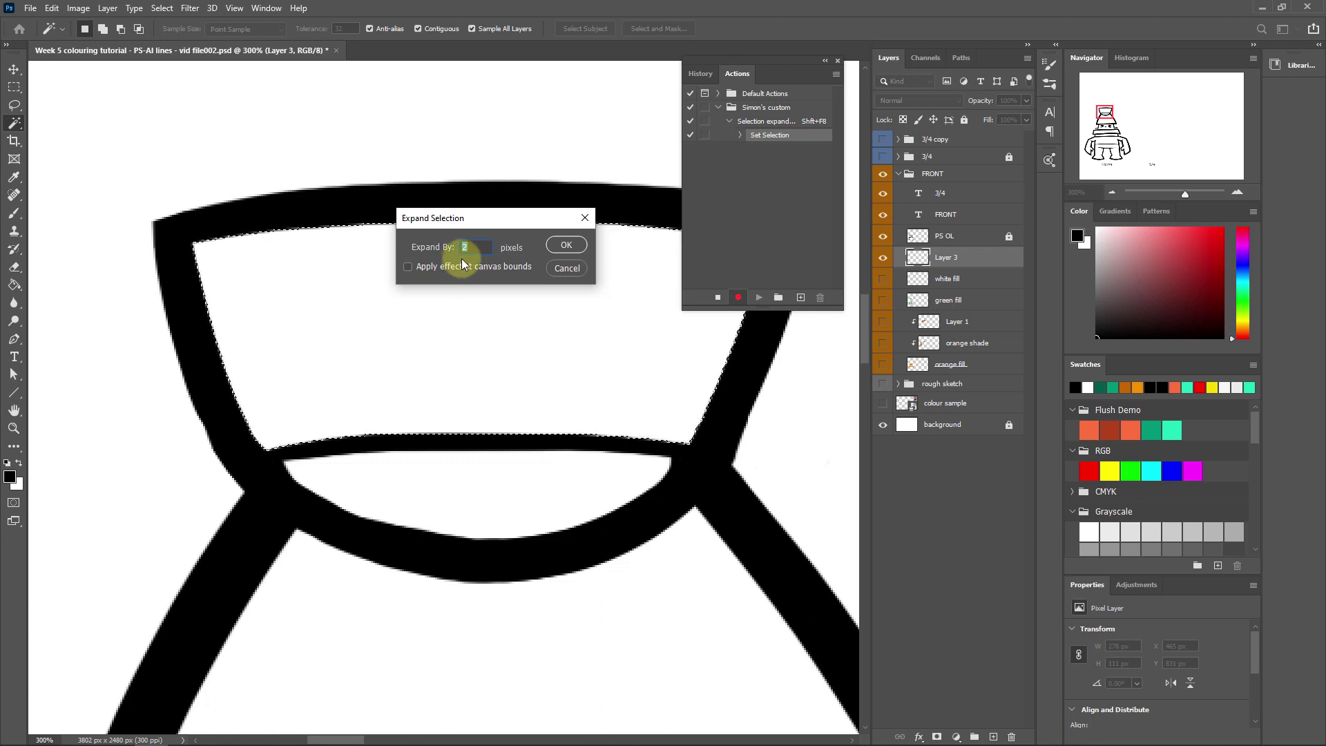
{"action": "left_click", "coordinate": [565, 245]}
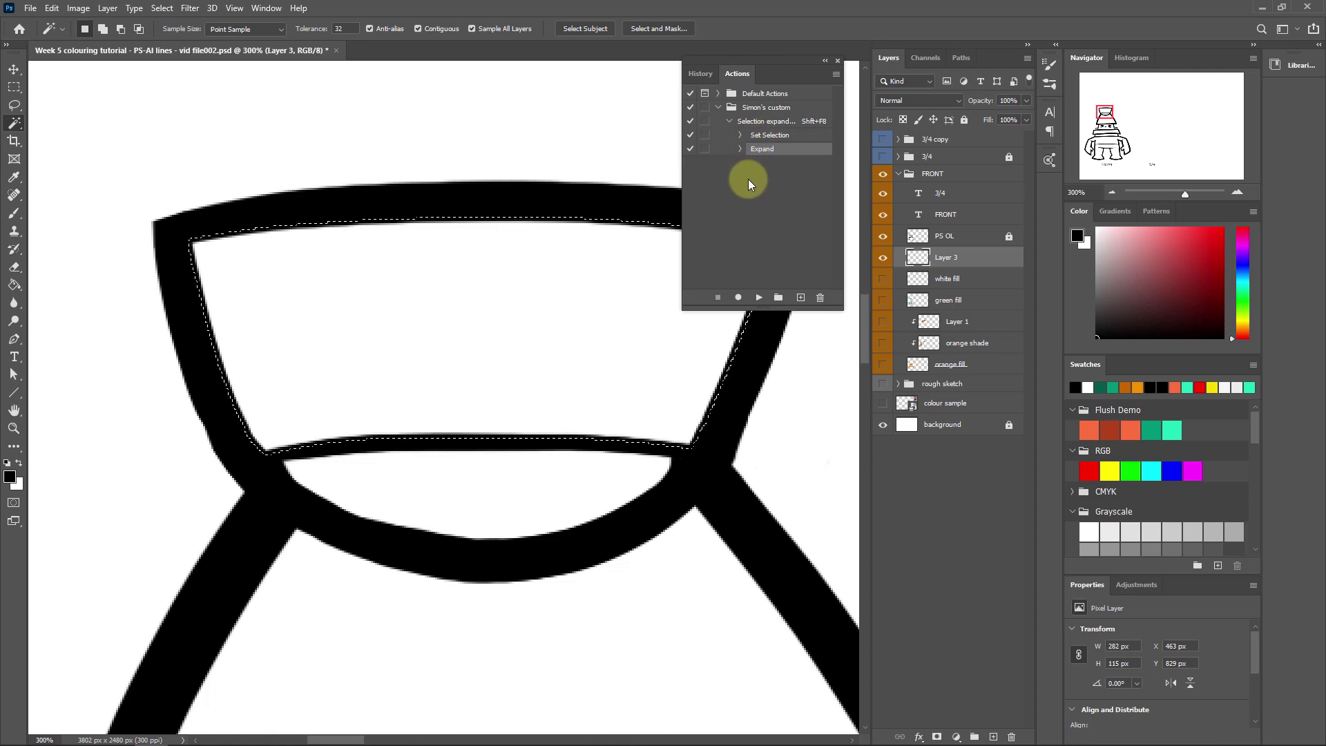
Step: Delete the Set Selection step, leaving only the 2-pixel Expand step
{"action": "left_click", "coordinate": [795, 136]}
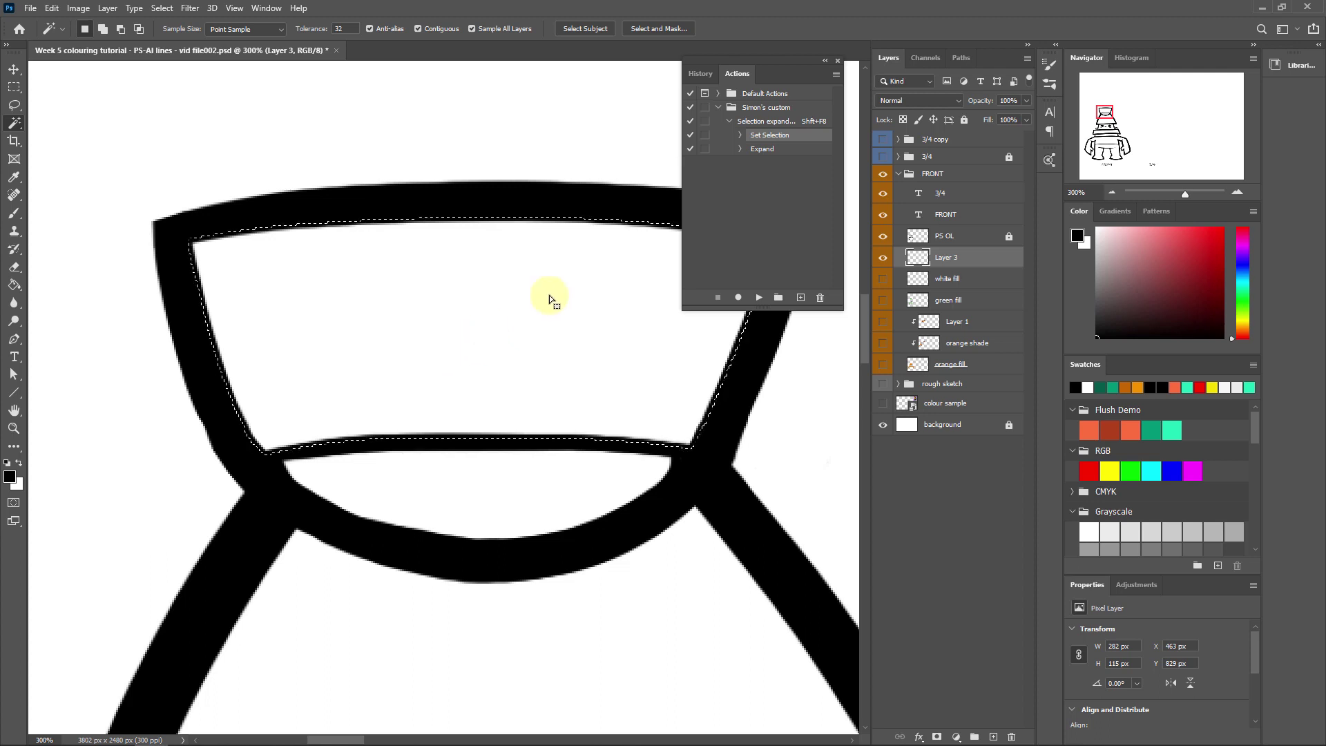
{"action": "left_click", "coordinate": [759, 296]}
{"action": "left_click", "coordinate": [819, 298]}
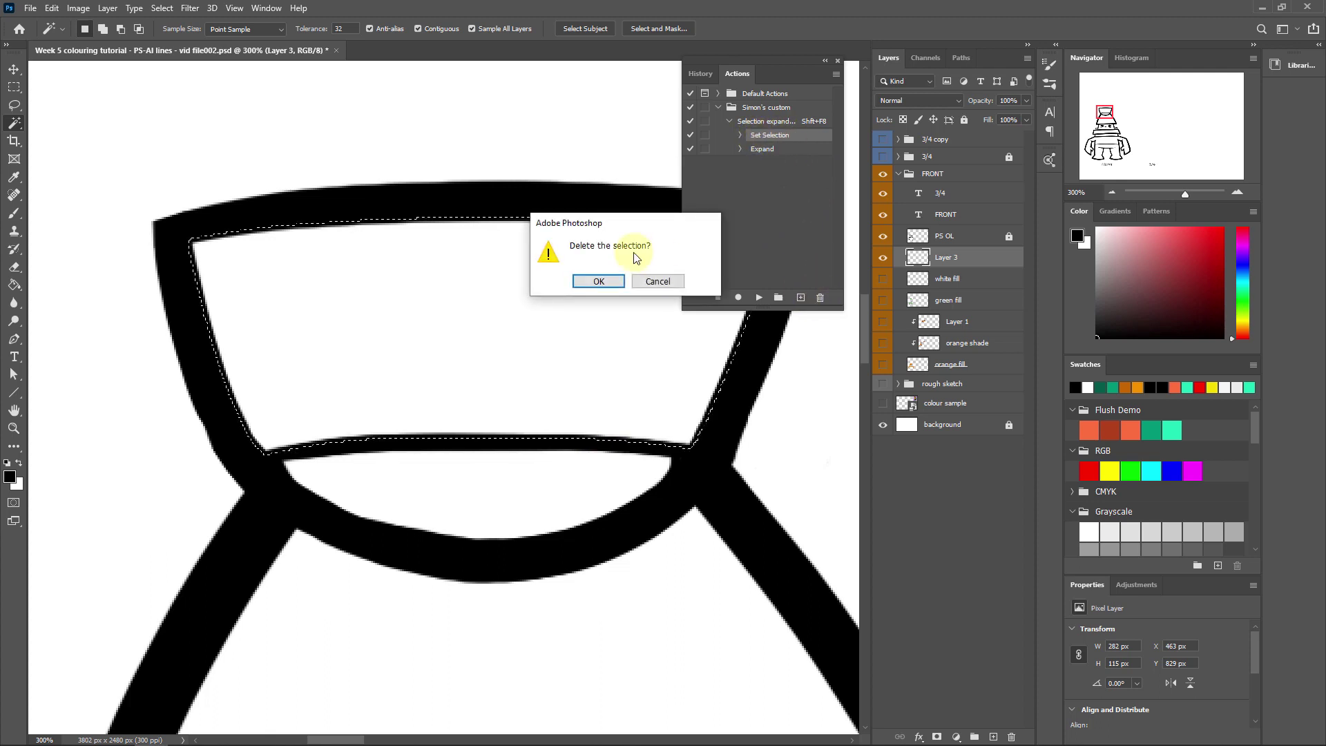
{"action": "left_click", "coordinate": [599, 283]}
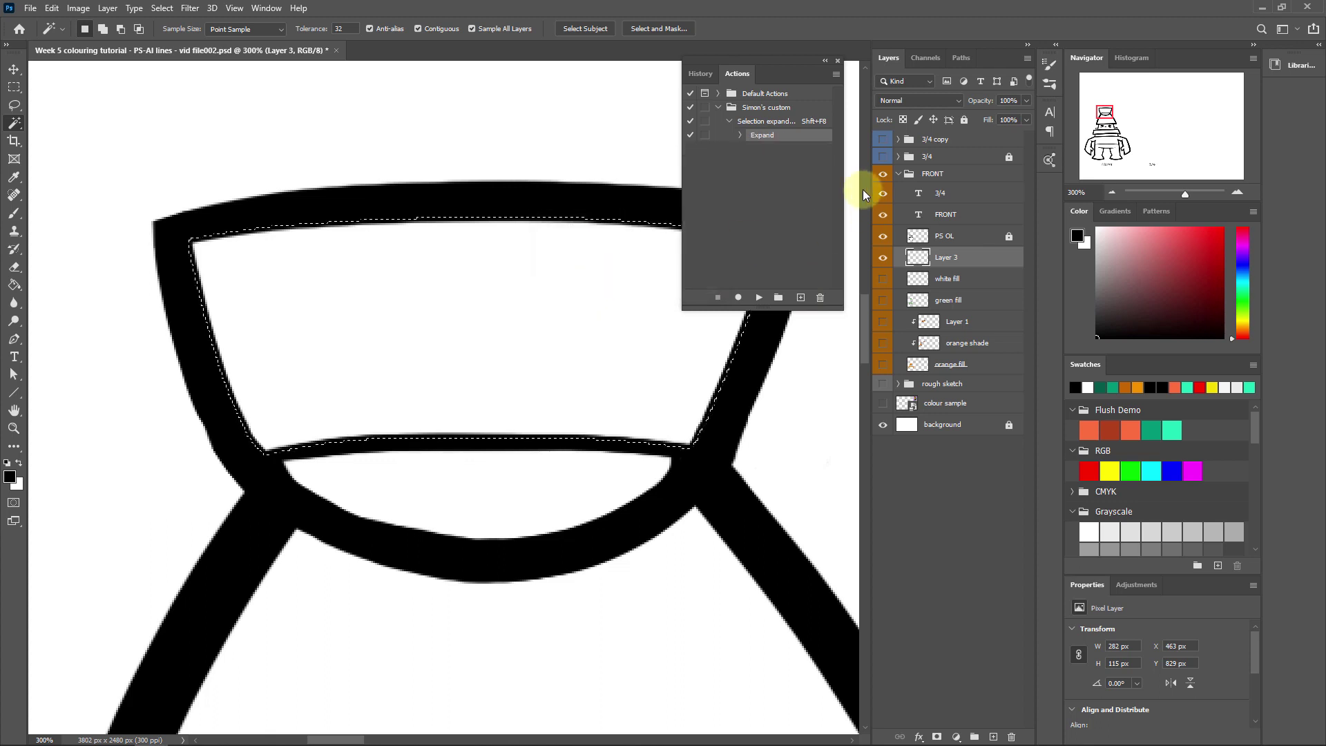
{"action": "left_click", "coordinate": [740, 135]}
{"action": "left_click", "coordinate": [763, 122]}
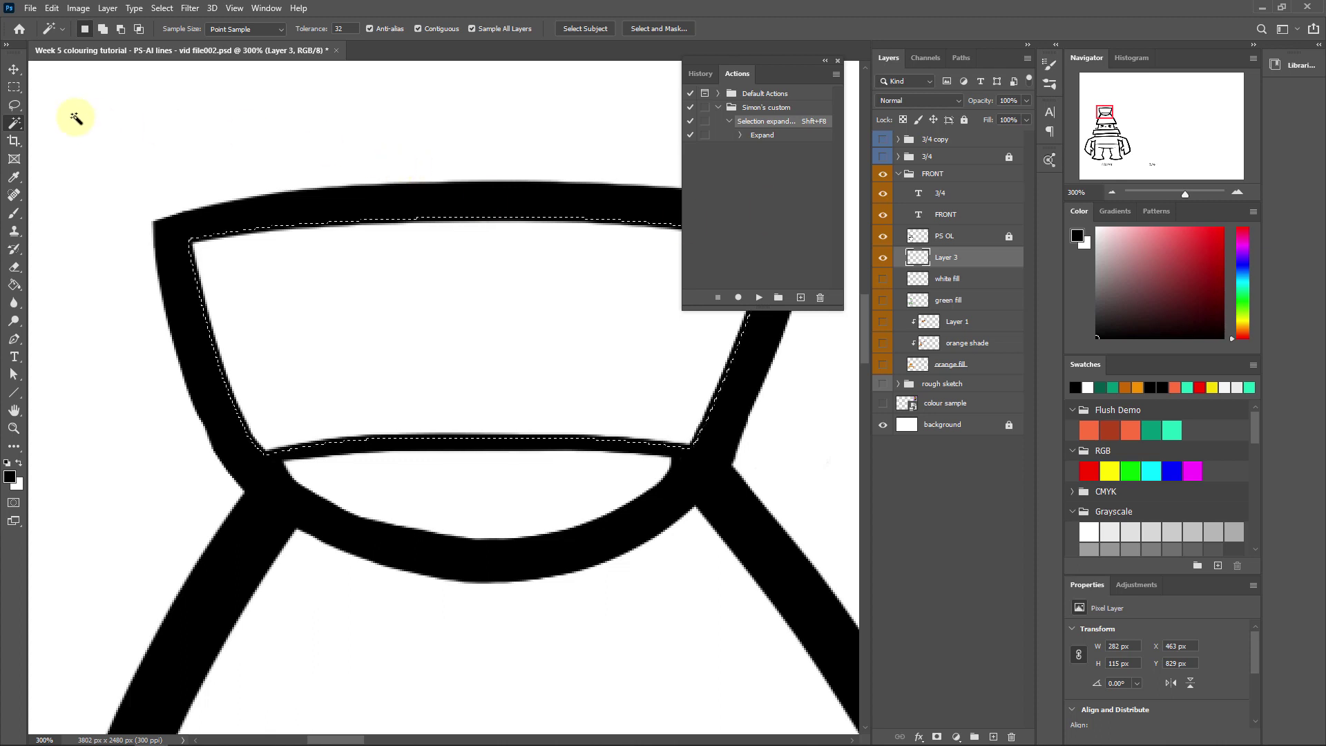
Step: Deselect, zoom out to 200% and bring the robot's face into view
{"action": "left_click", "coordinate": [161, 8]}
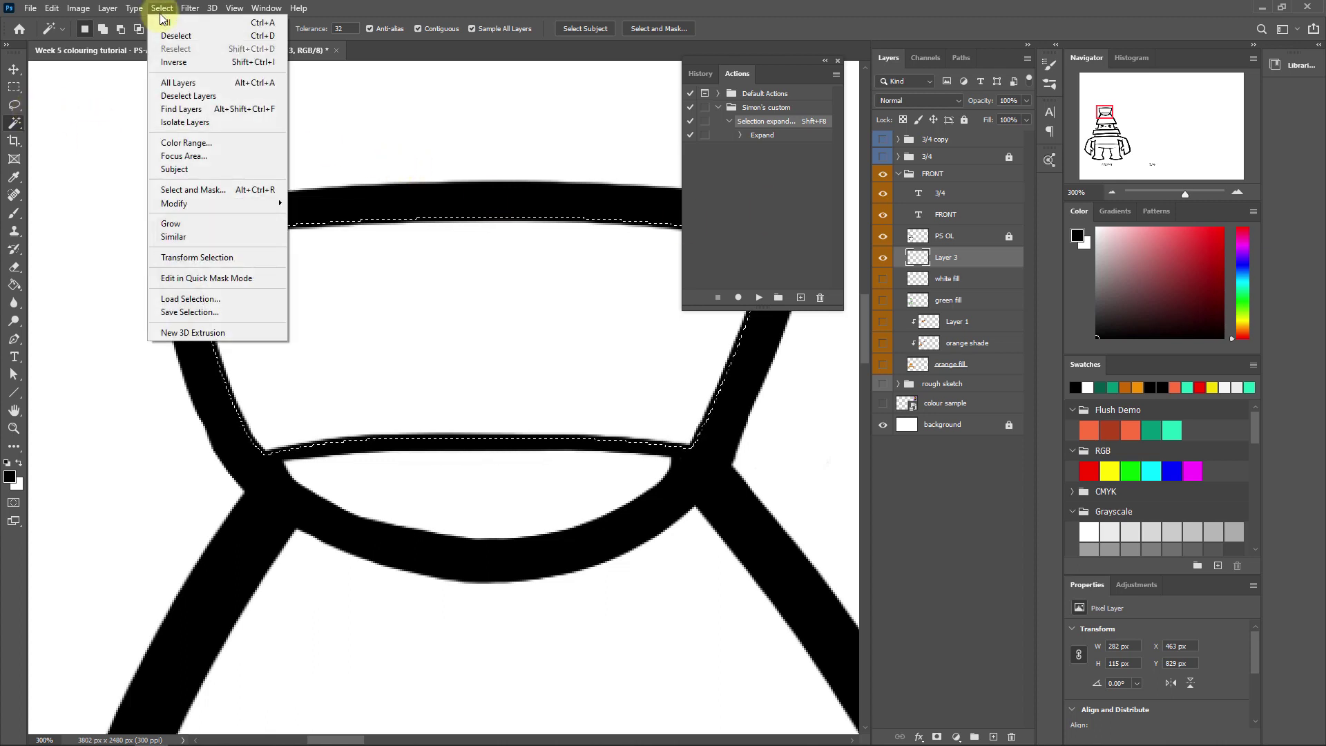
{"action": "left_click", "coordinate": [169, 36]}
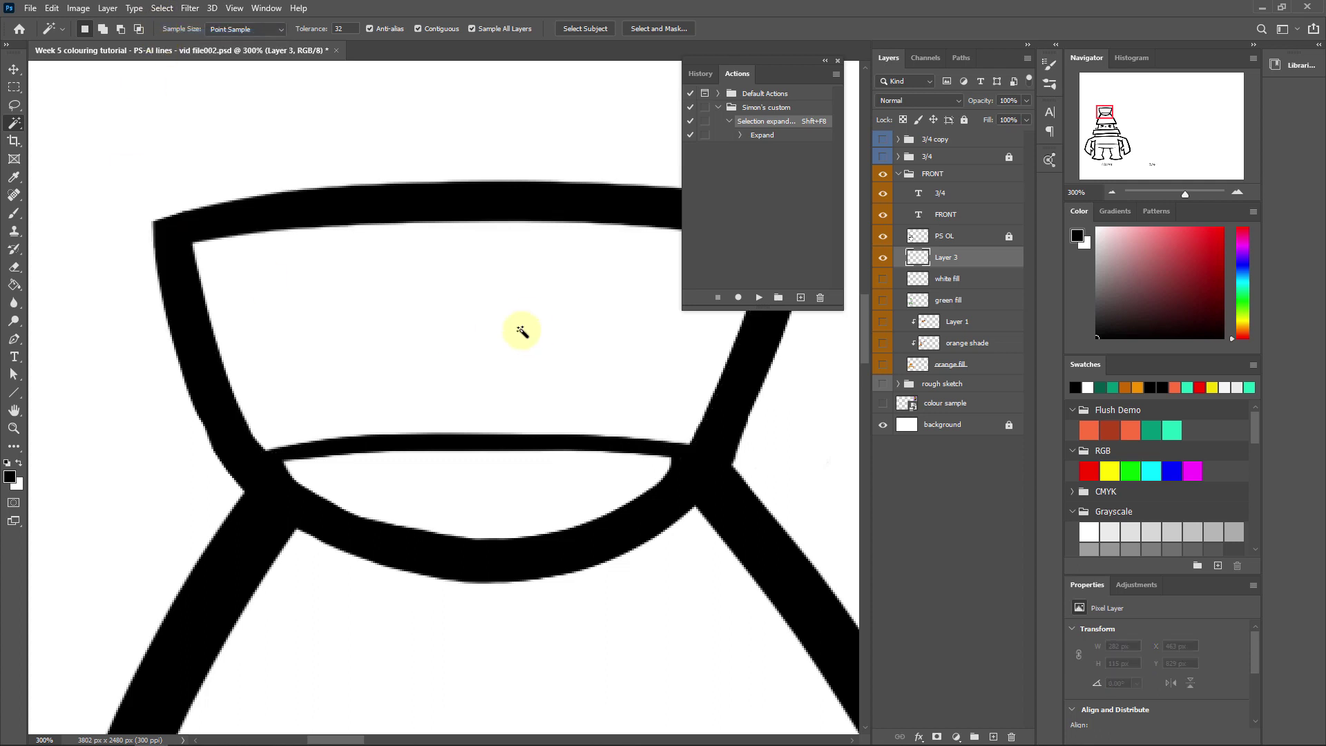
{"action": "left_click", "coordinate": [1110, 190]}
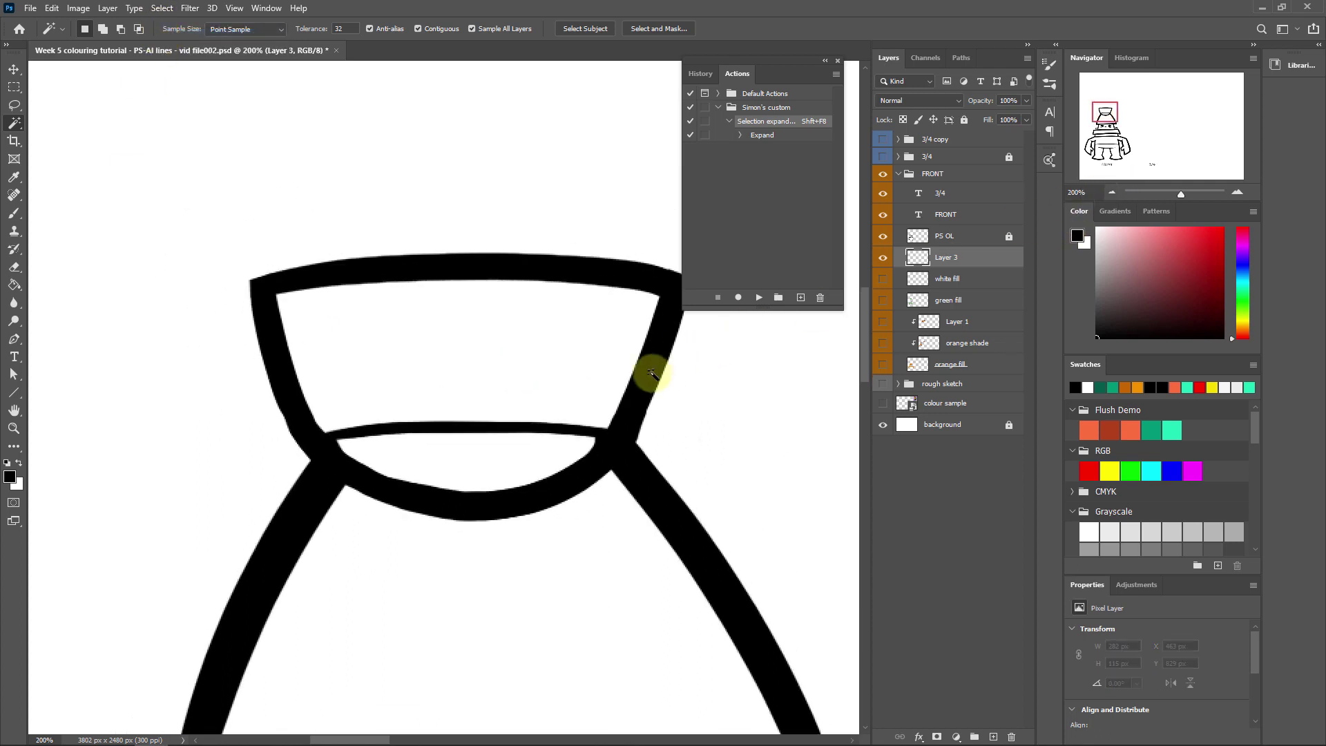
{"action": "left_click_drag", "start_coordinate": [557, 645], "coordinate": [509, 287]}
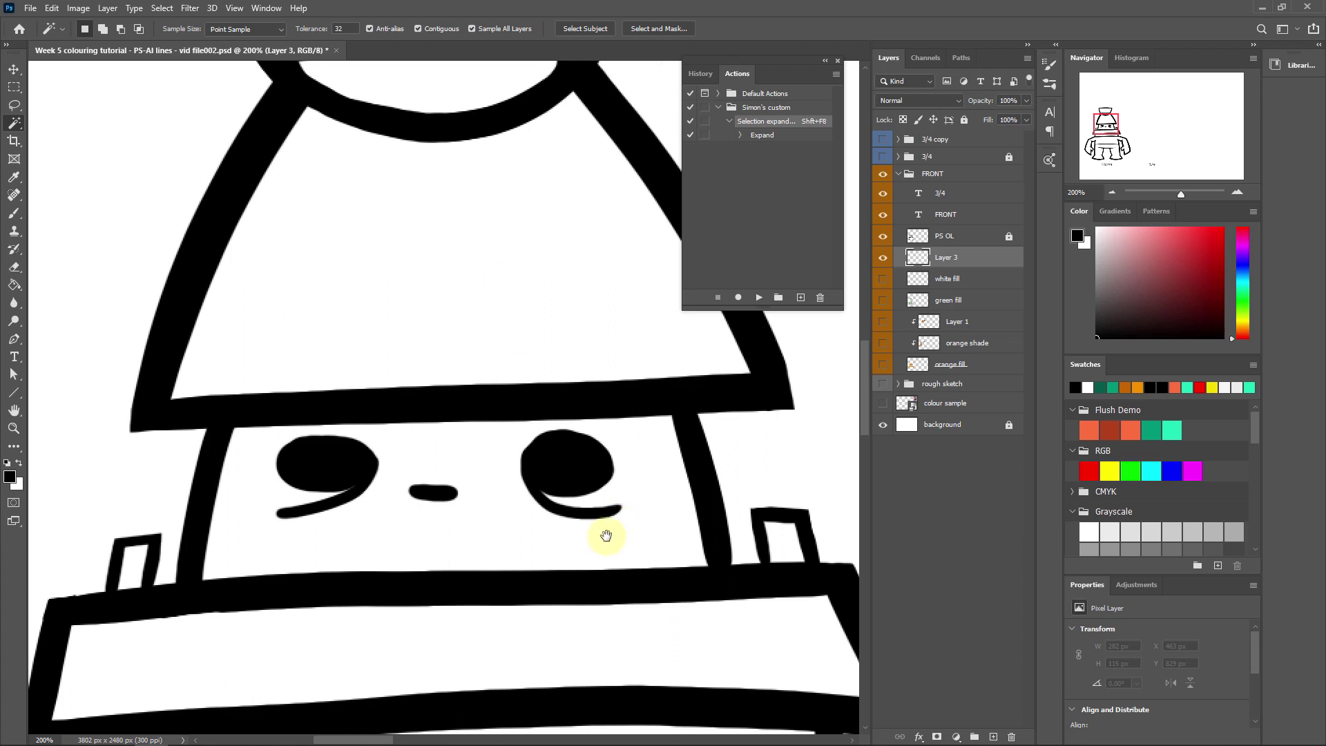
{"action": "left_click_drag", "start_coordinate": [605, 536], "coordinate": [394, 361]}
{"action": "left_click_drag", "start_coordinate": [548, 468], "coordinate": [610, 432]}
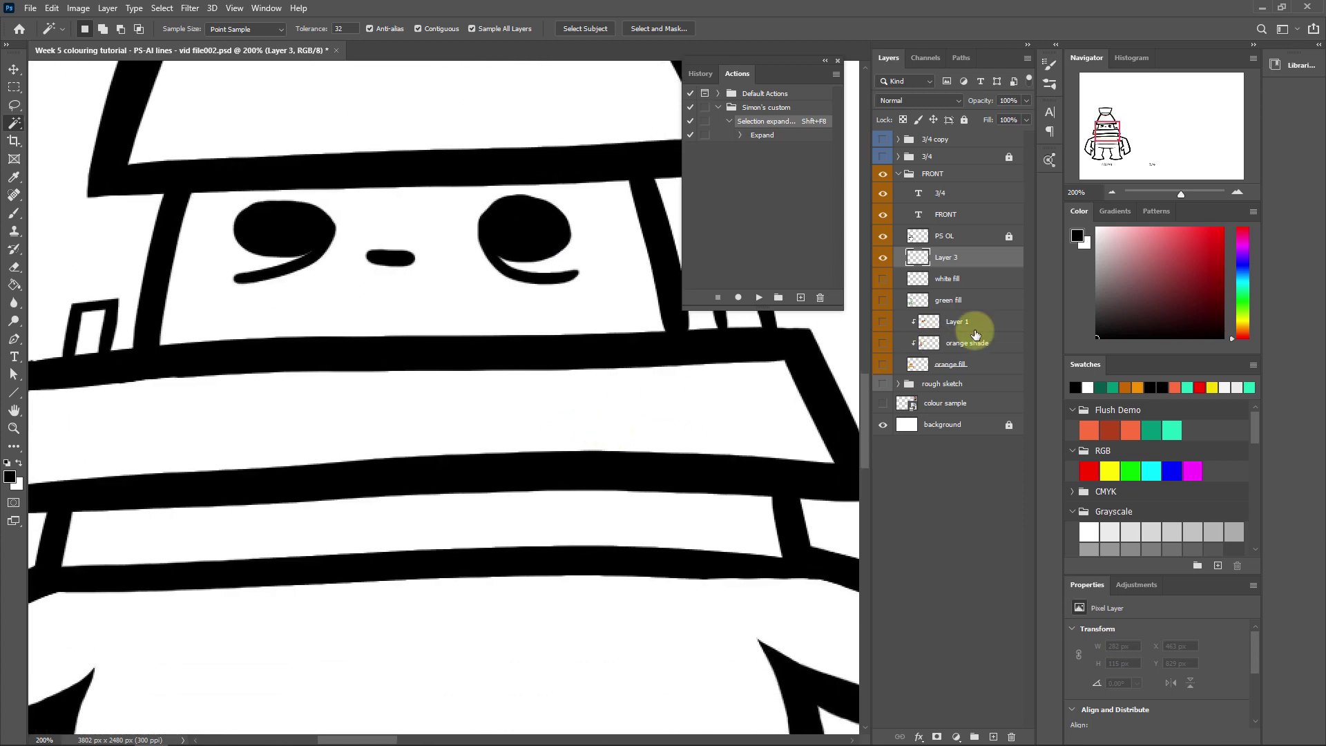
{"action": "left_click_drag", "start_coordinate": [509, 388], "coordinate": [468, 450]}
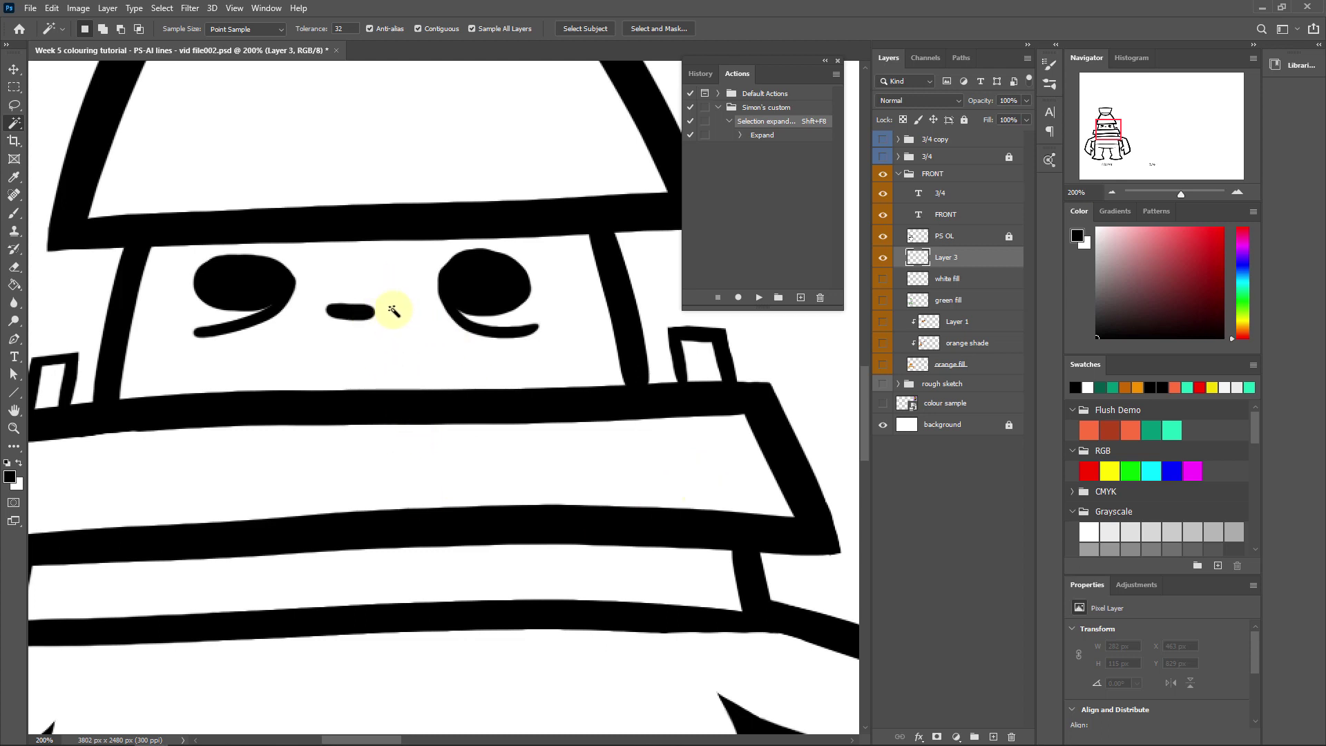
Step: Select the white face area and play 'Selection expand 2px' on it
{"action": "left_click", "coordinate": [408, 342]}
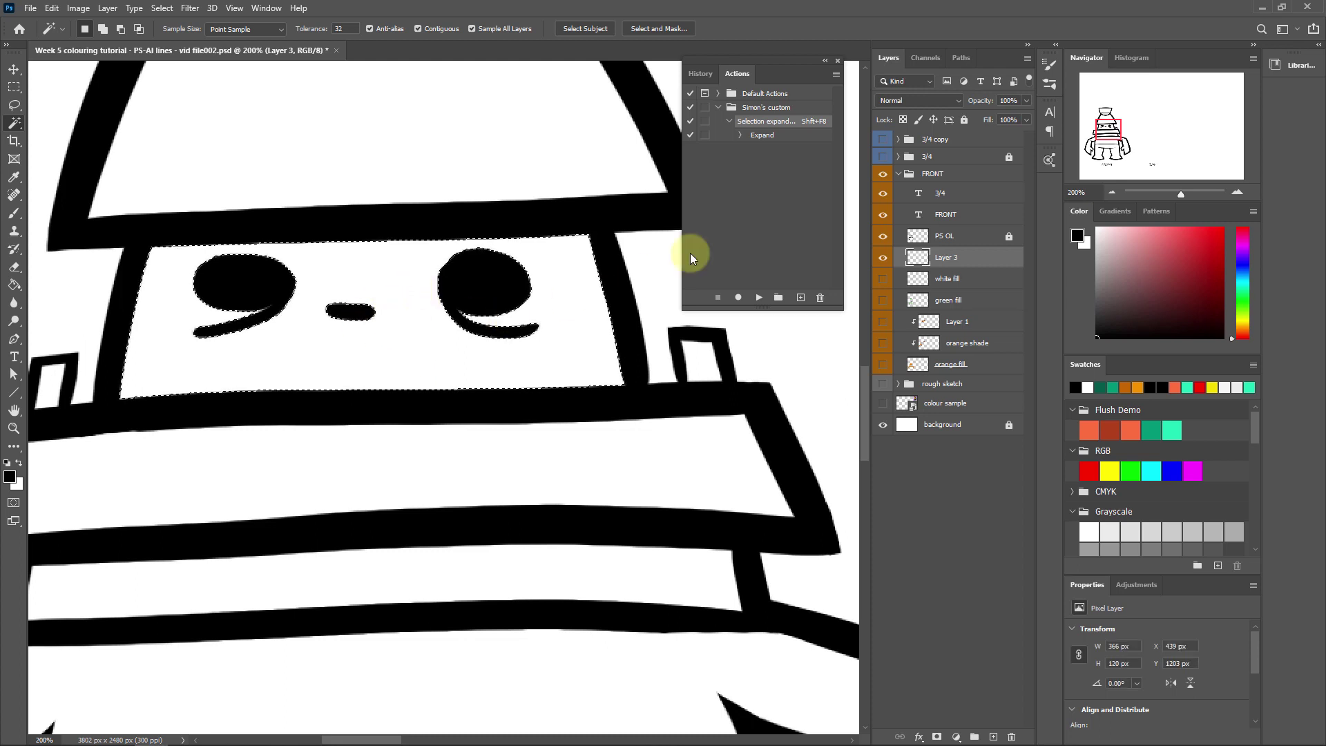
{"action": "left_click", "coordinate": [767, 121]}
{"action": "left_click_drag", "start_coordinate": [682, 168], "coordinate": [587, 166]}
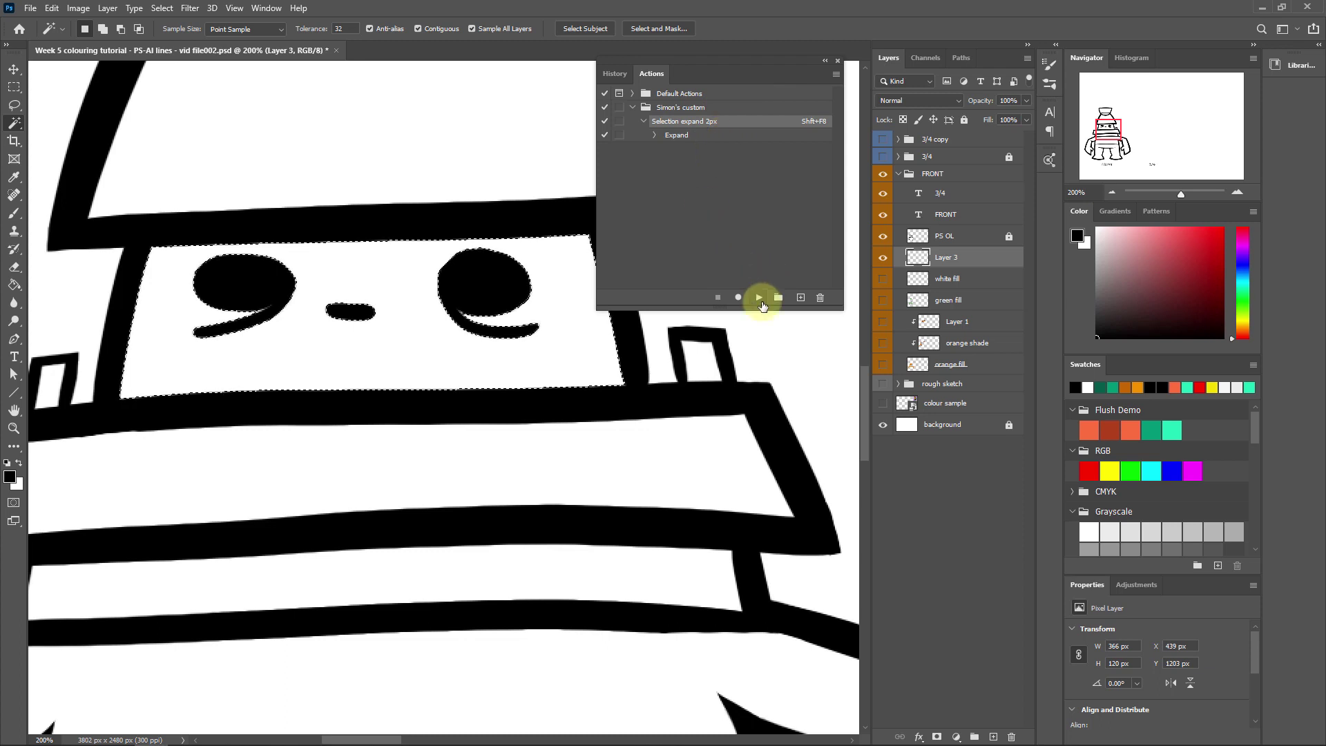
{"action": "left_click", "coordinate": [760, 298]}
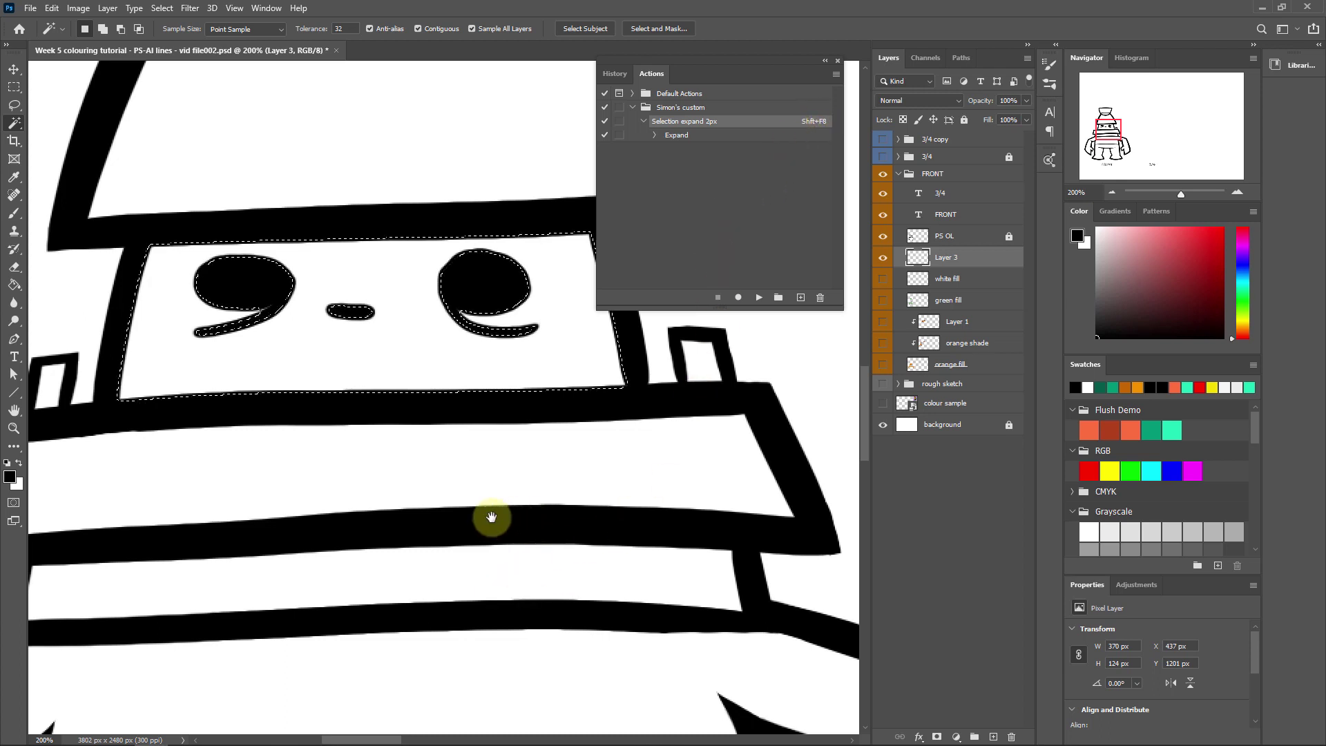
Step: Select the white band below the collar, expand it with Shift+F8, then zoom out to 66.67%
{"action": "left_click_drag", "start_coordinate": [488, 518], "coordinate": [583, 373]}
{"action": "left_click", "coordinate": [510, 471]}
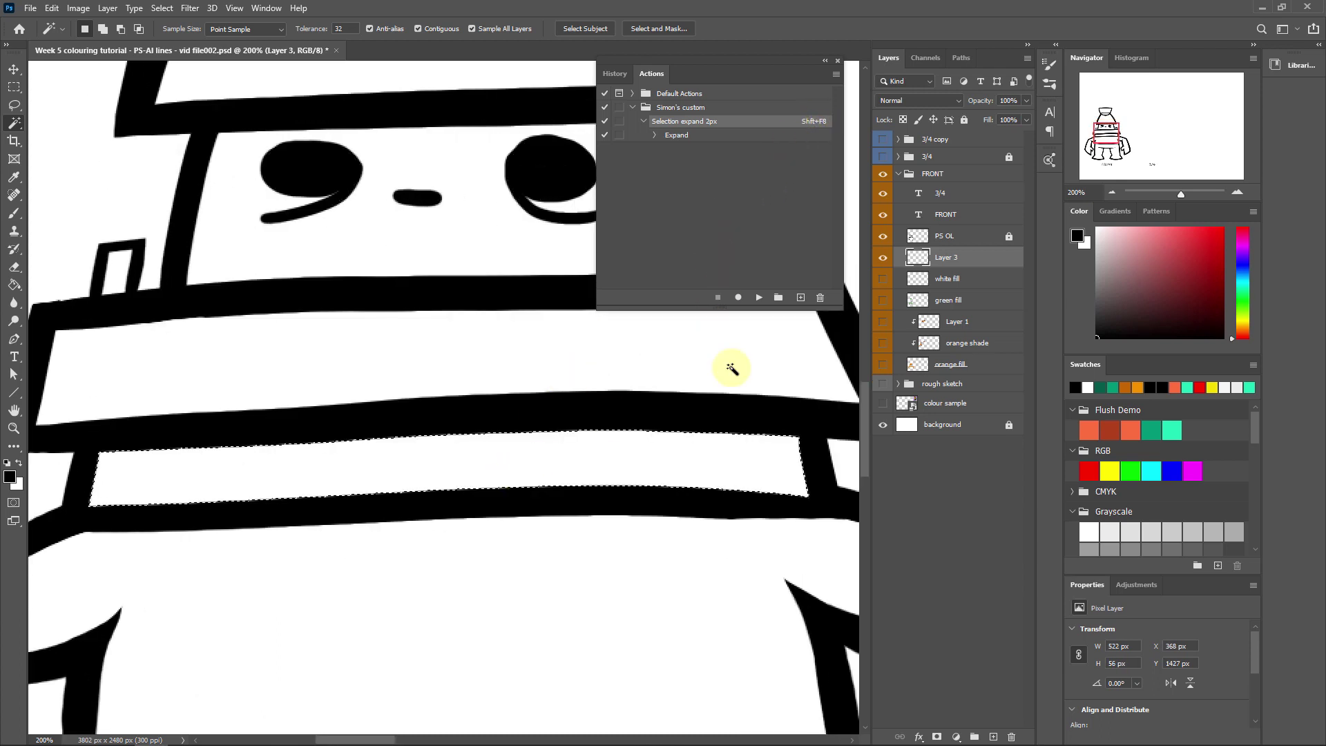
{"action": "key", "text": "shift+F8"}
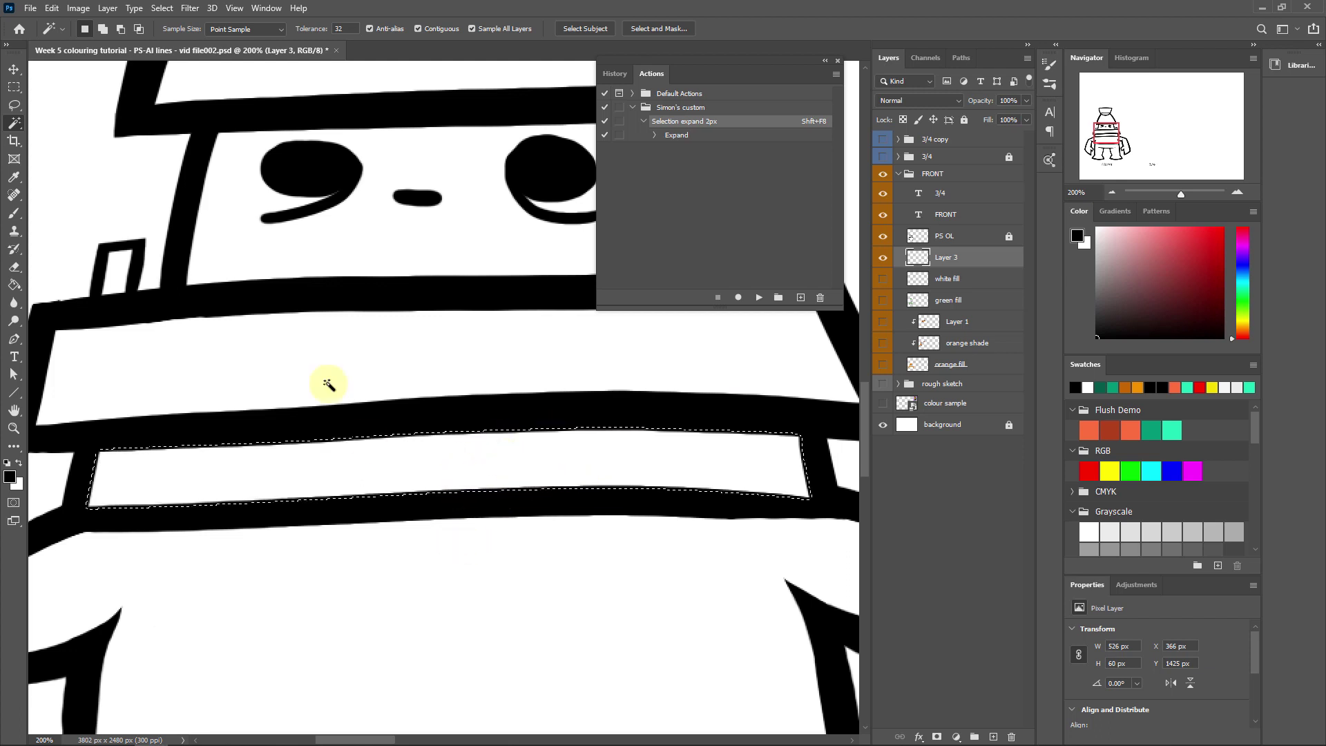
{"action": "left_click", "coordinate": [166, 10]}
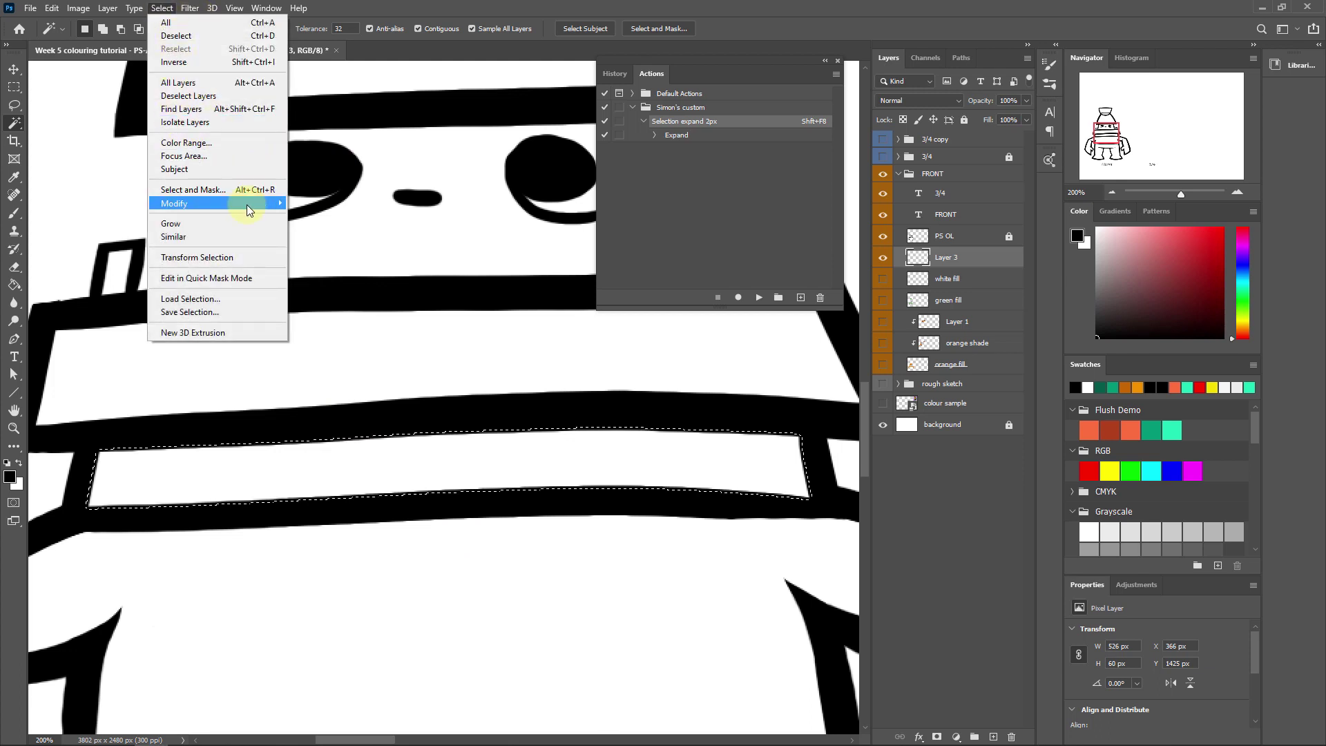
{"action": "mouse_move", "coordinate": [275, 204]}
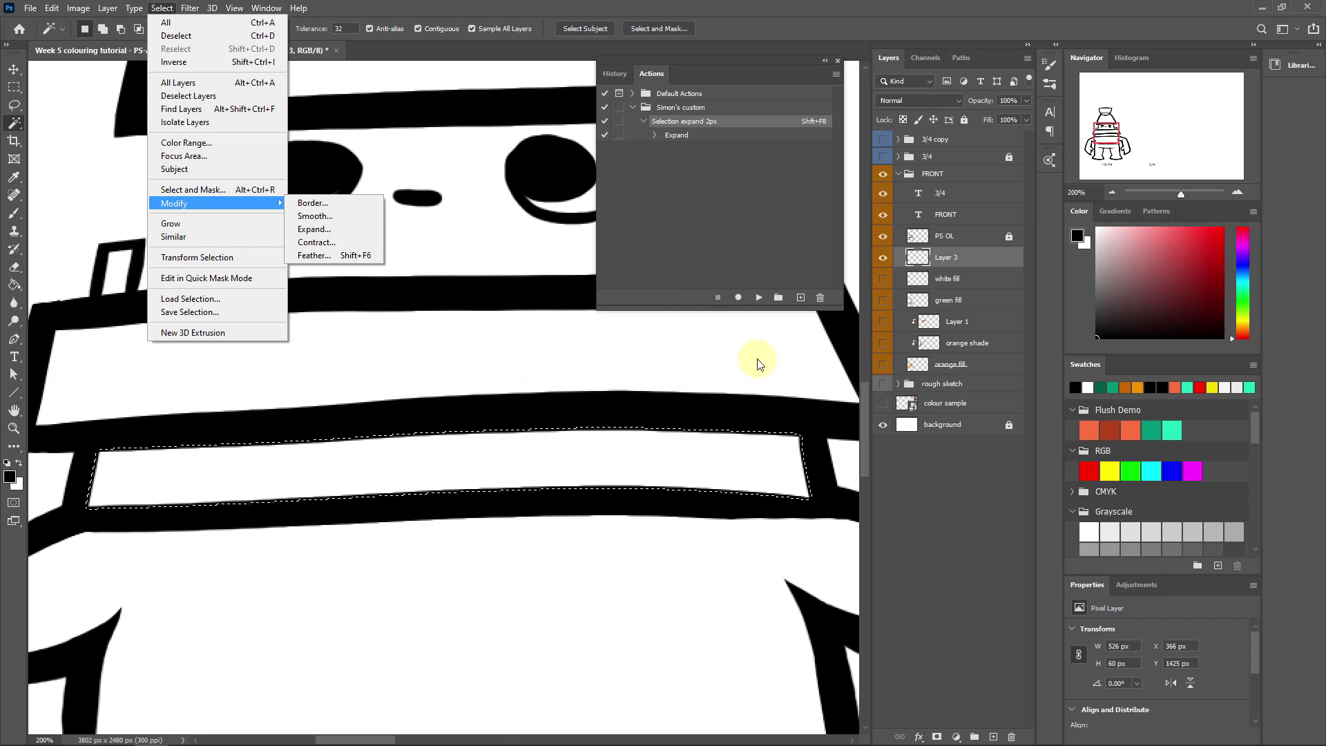
{"action": "left_click", "coordinate": [1112, 192]}
{"action": "left_click", "coordinate": [1112, 191]}
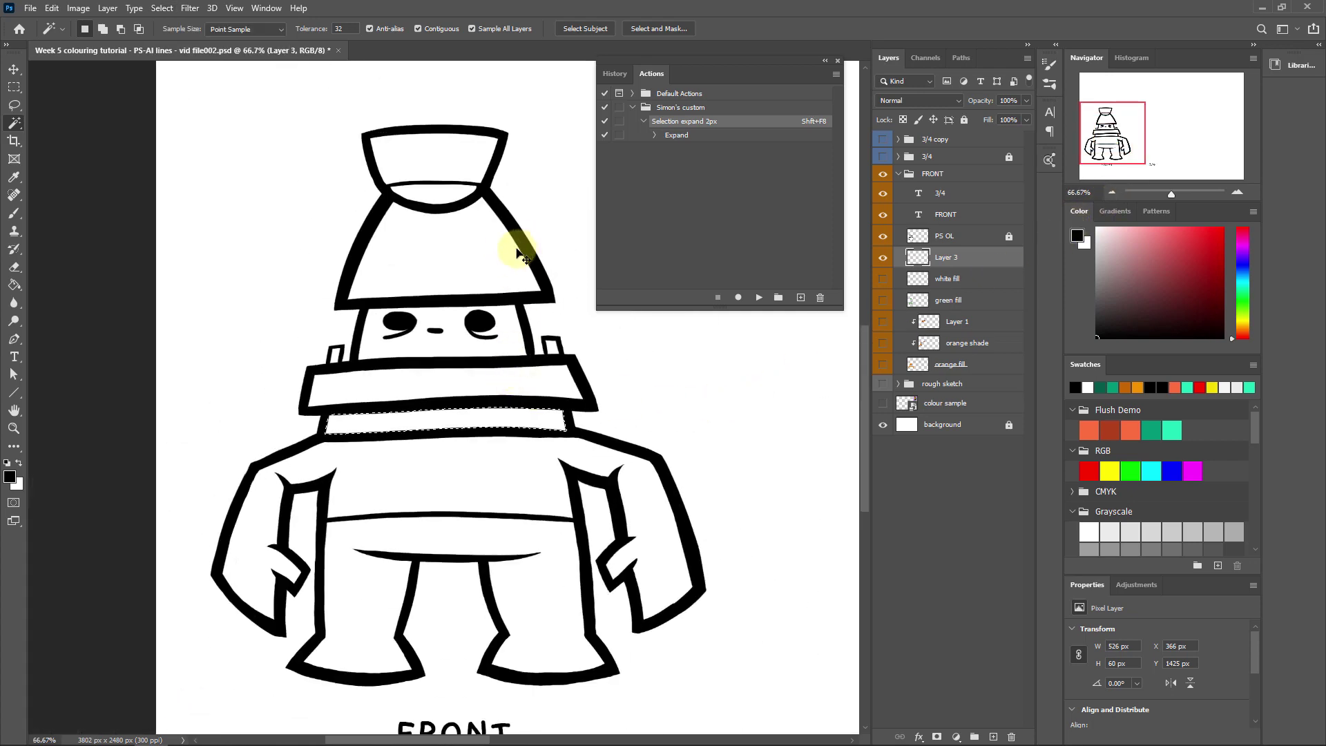
Step: Magic Wand the white hat, face and chest-and-arm areas together, then grow them 2 px with Shift+F8
{"action": "key", "text": "ctrl+d"}
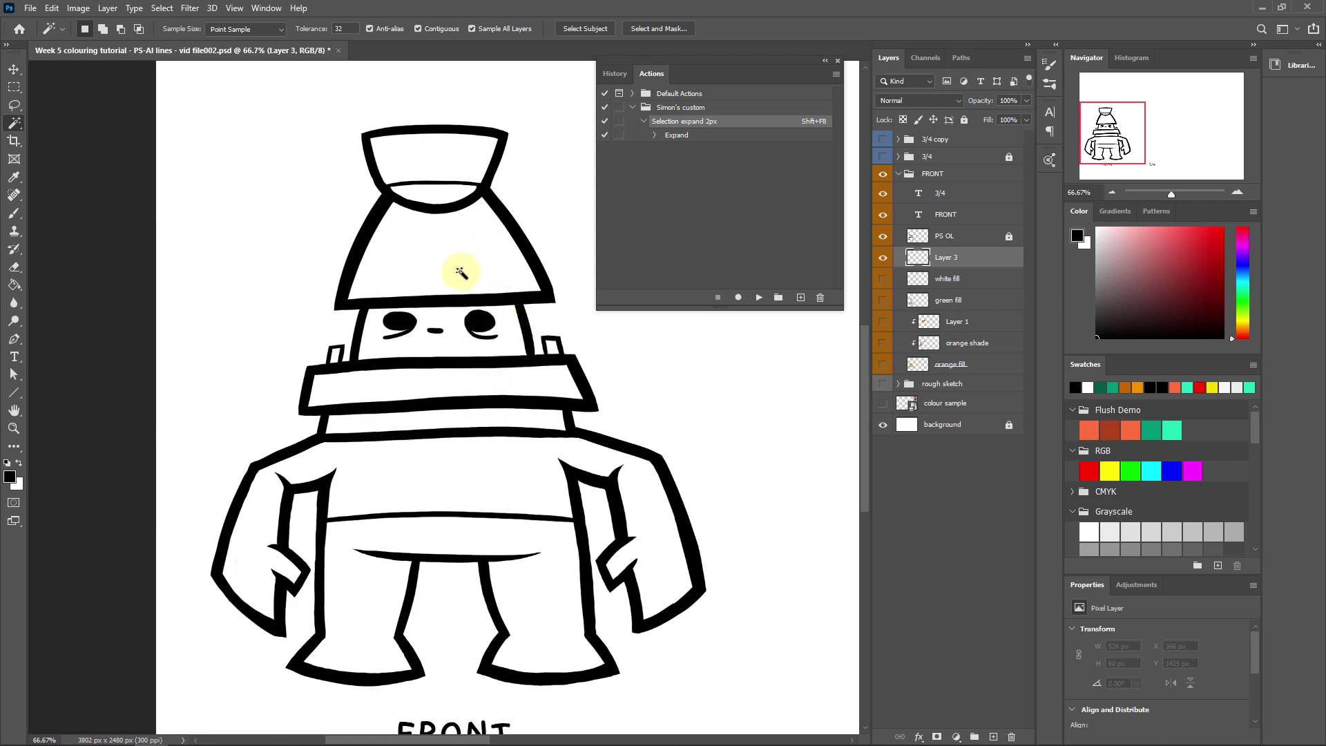
{"action": "left_click", "coordinate": [440, 261]}
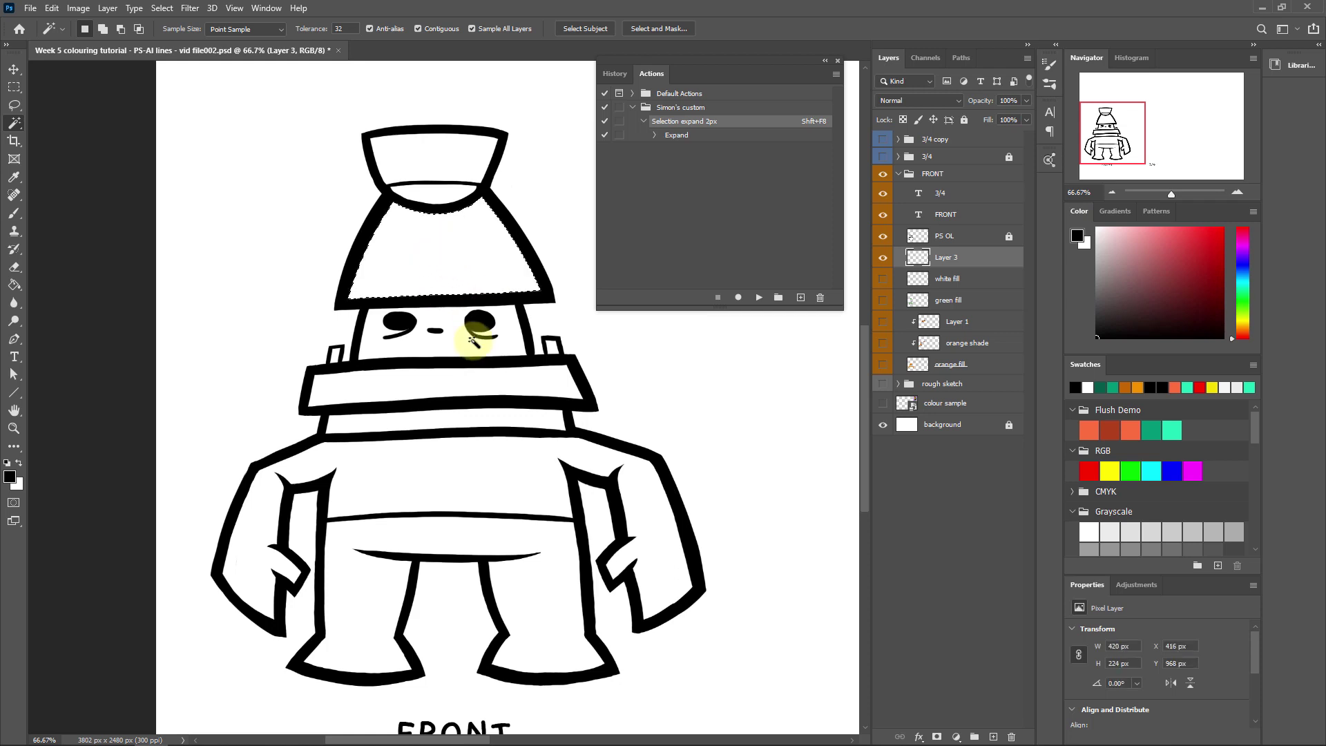
{"action": "left_click", "coordinate": [449, 346], "text": "shift"}
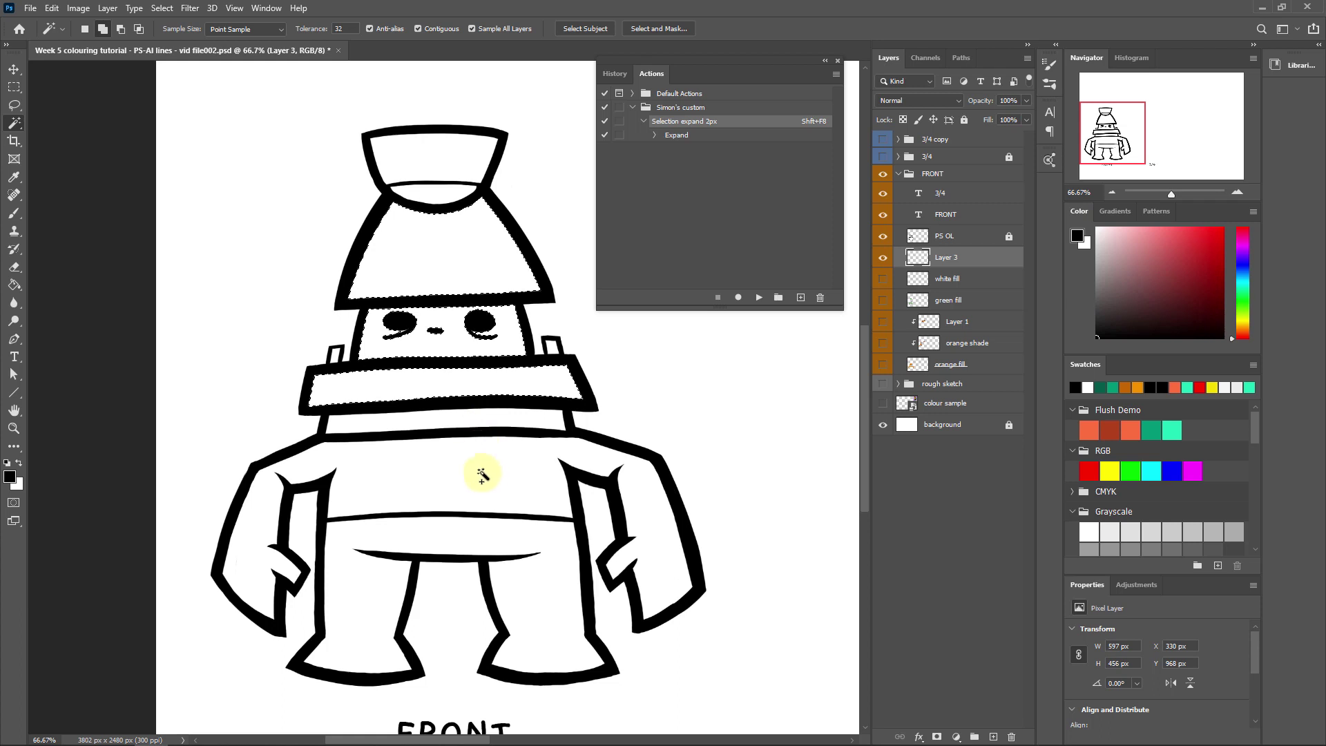
{"action": "left_click", "coordinate": [481, 473], "text": "shift"}
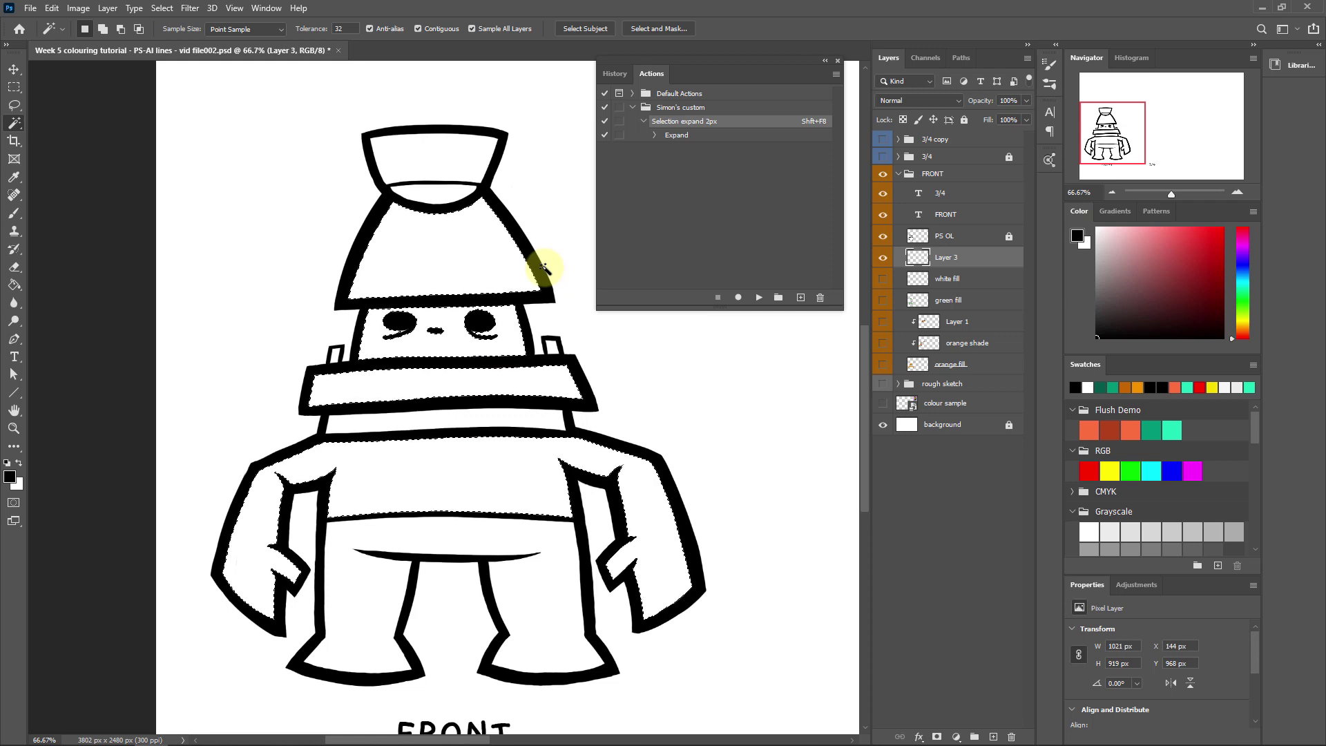
{"action": "key", "text": "shift"}
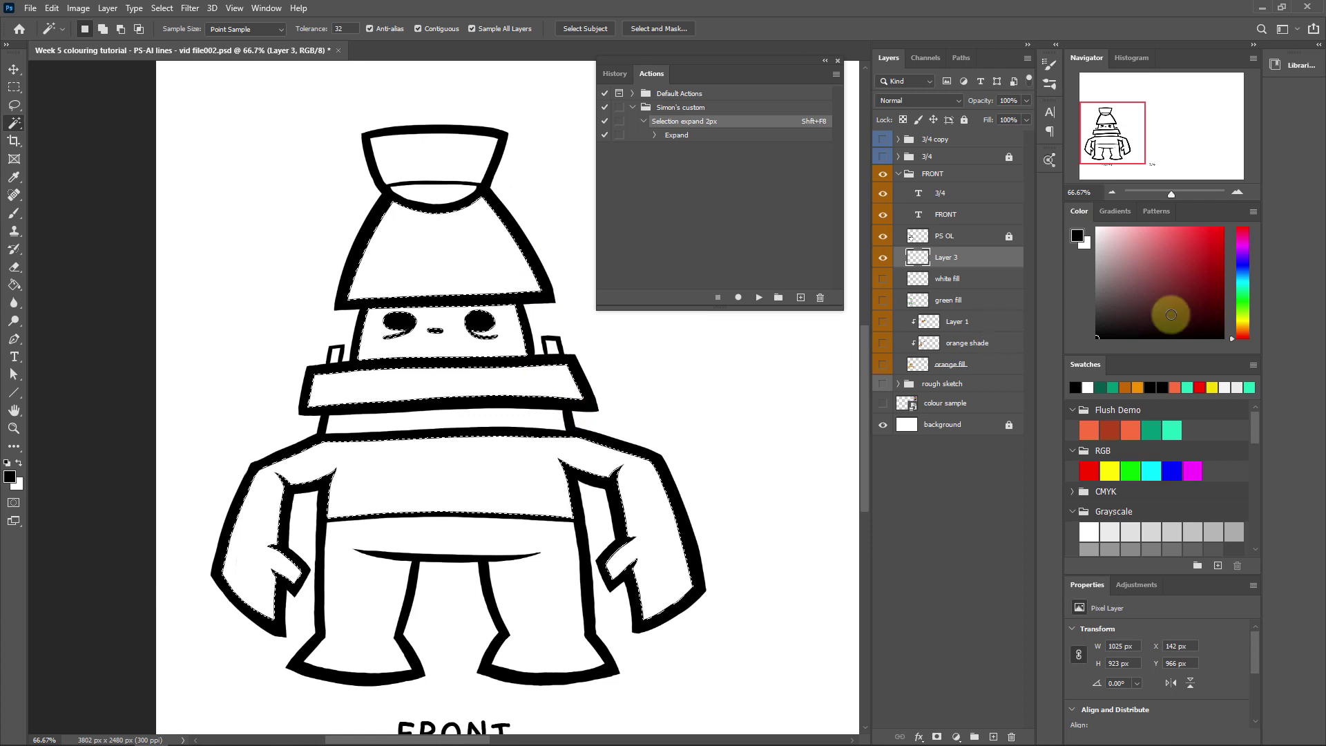
Step: Fill the expanded robot selection with bright orange and deselect
{"action": "left_click", "coordinate": [1241, 330]}
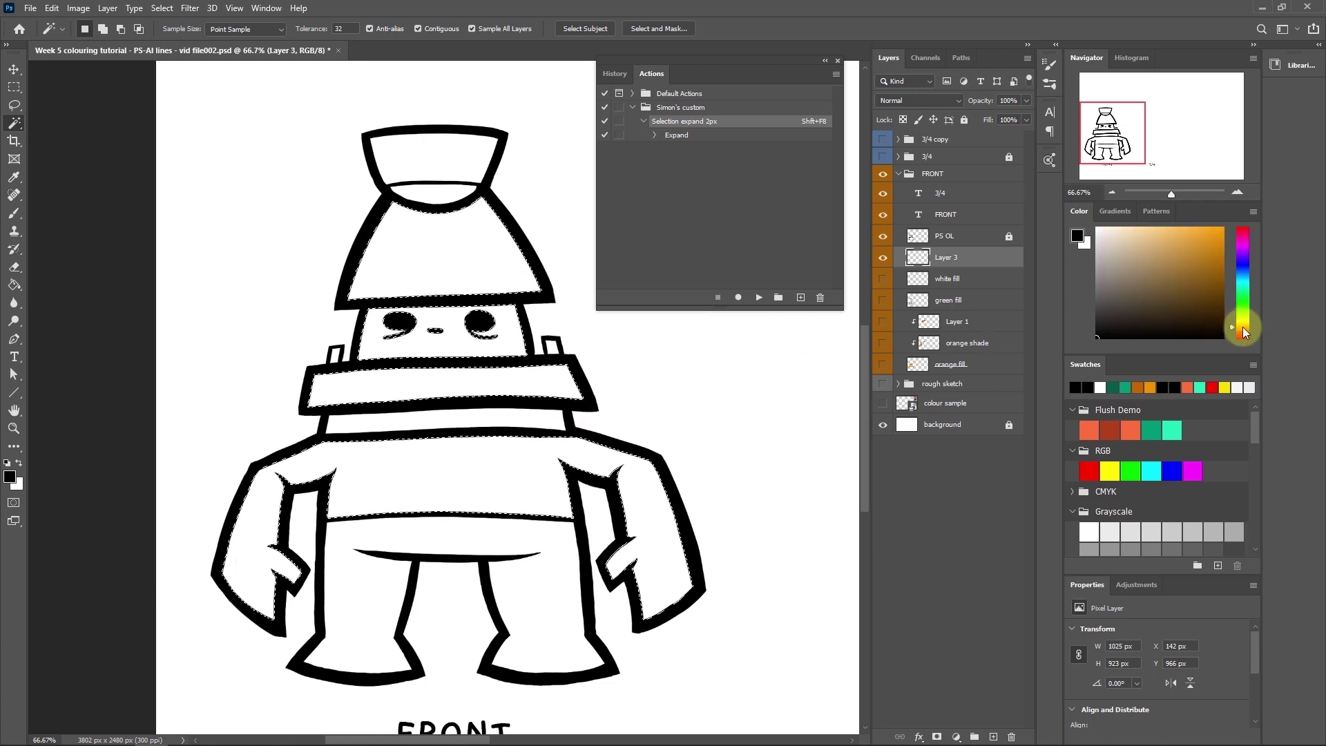
{"action": "left_click", "coordinate": [1222, 228]}
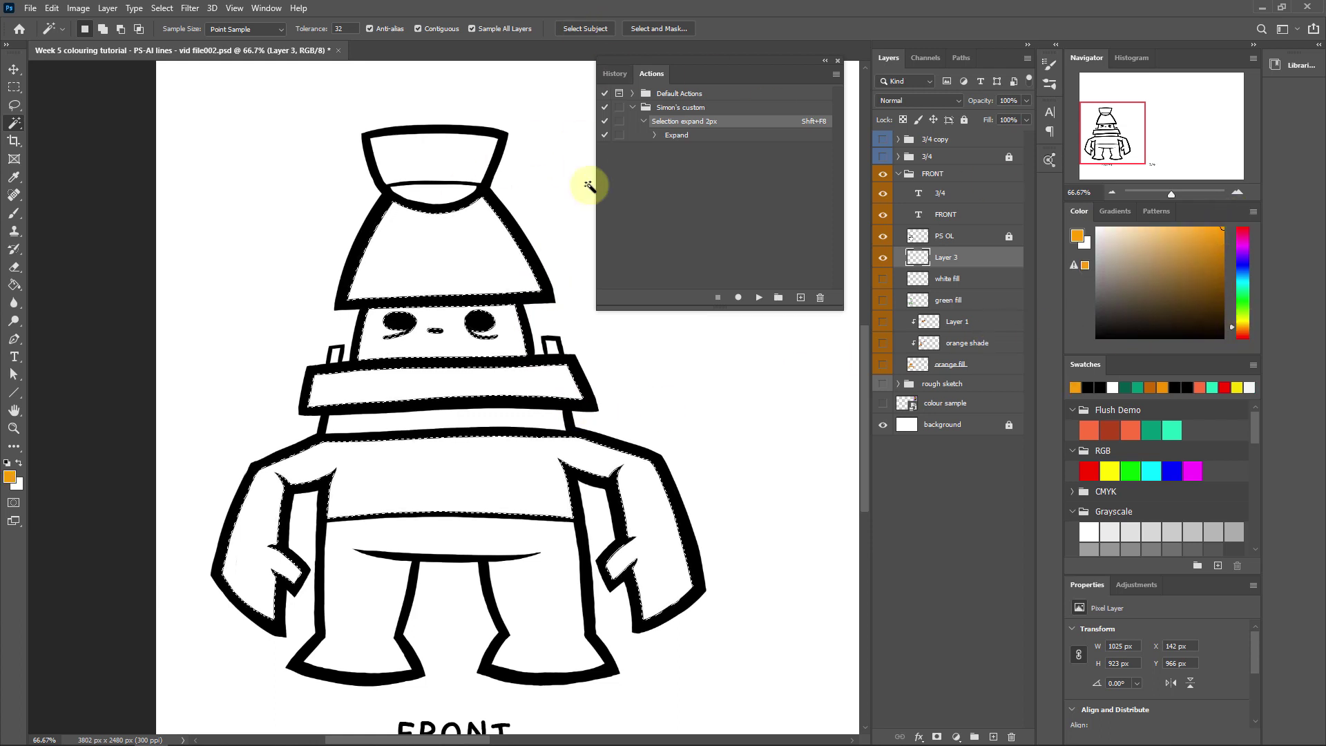
{"action": "key", "text": "alt+BackSpace"}
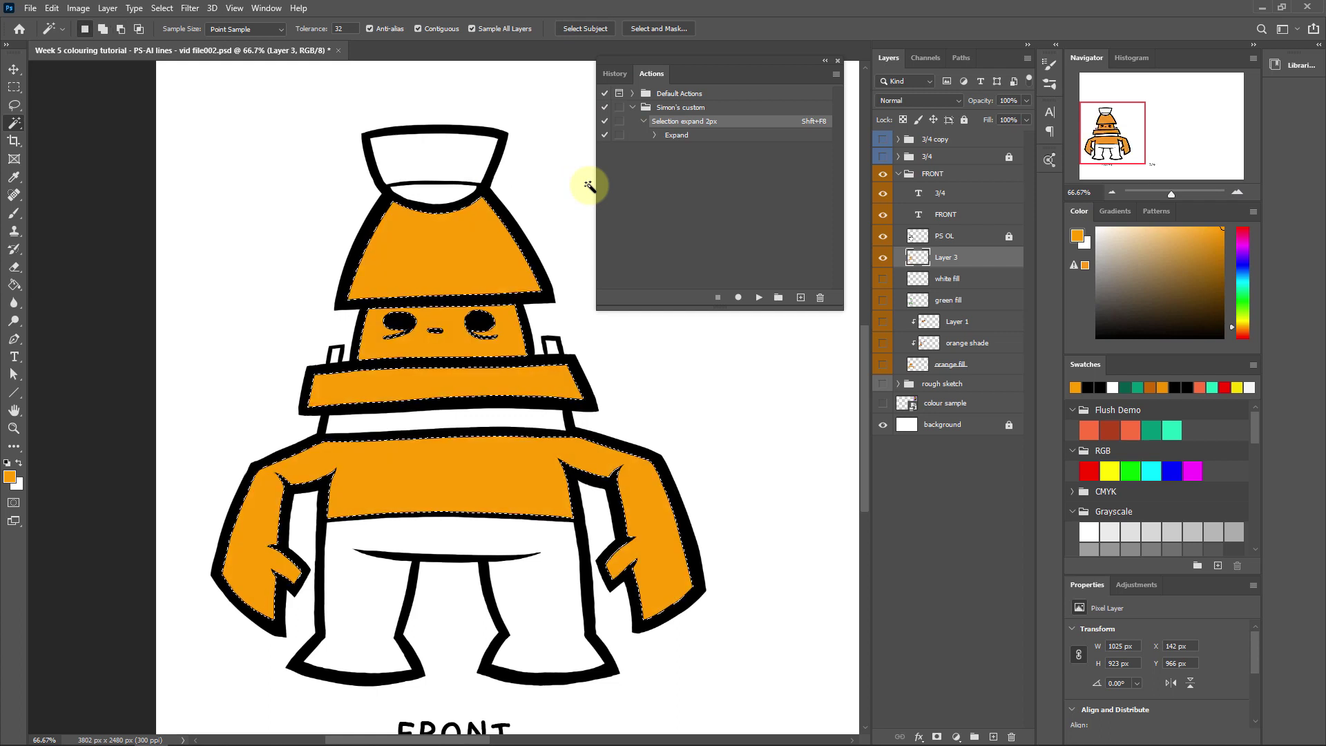
{"action": "key", "text": "ctrl+d"}
Step: Hide the steps of the 'Selection expand 2px' action in the Actions panel
{"action": "left_click", "coordinate": [644, 122]}
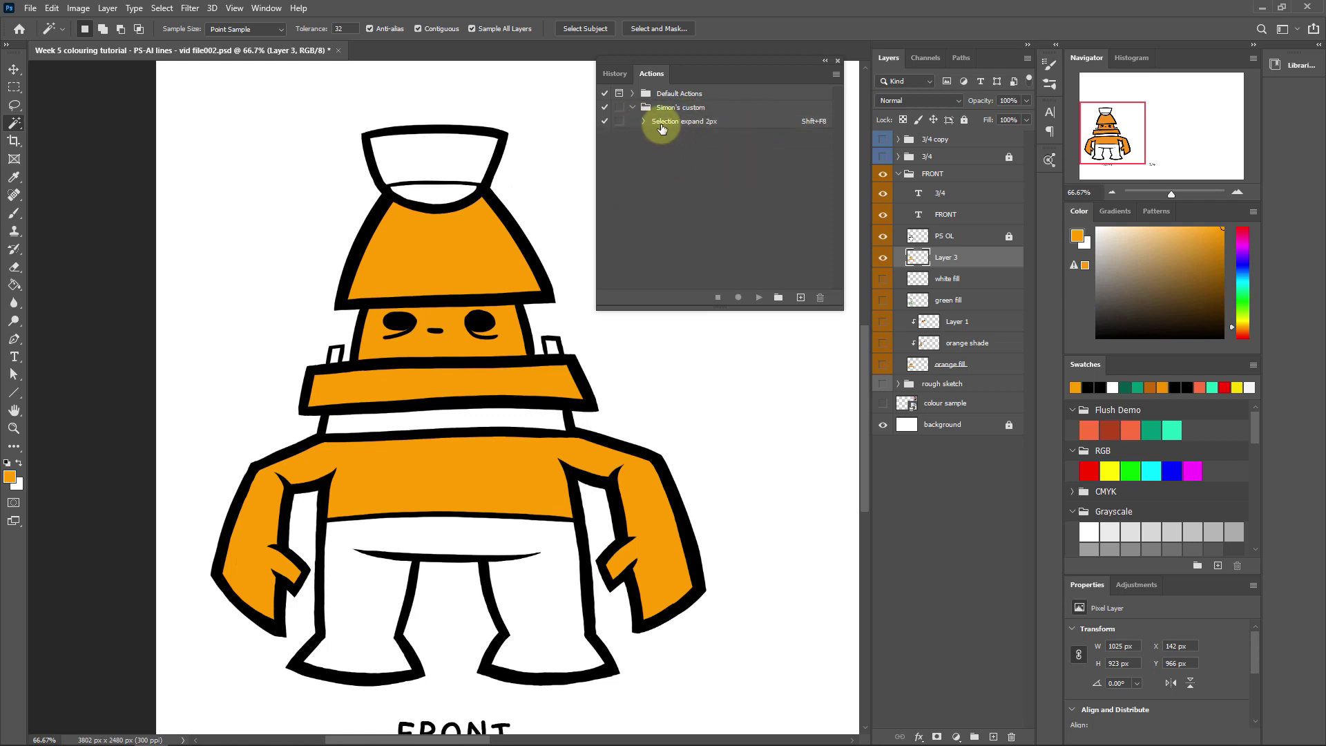